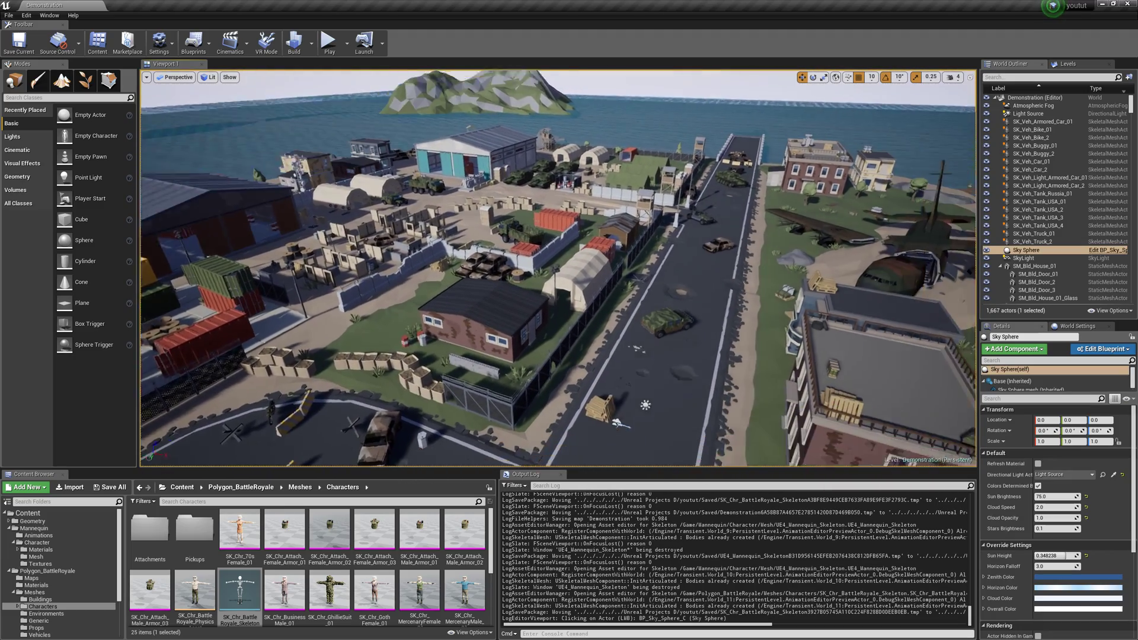
Step: Place the SK_Chr_Attach_Female_Armor_03 mesh on the road in the level
right_drag(572, 124, 616, 129)
key(w)
drag(375, 531, 556, 373)
key(w)
right_drag(556, 372, 499, 414)
key(s)
key(s)
mouse_move(450, 372)
right_down()
mouse_move(452, 409)
mouse_move(450, 371)
right_up()
key(w)
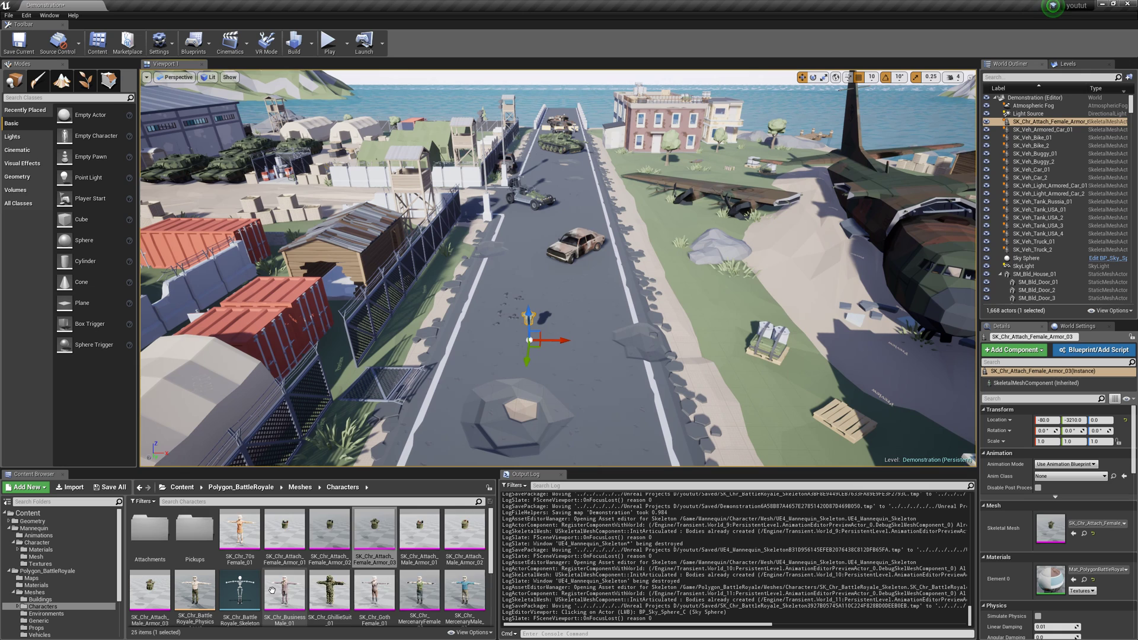
Step: Open SK_Chr_BattleRoyale_Skeleton, set its retargeting rig to Humanoid and show the advanced bone mapping
double_click(240, 590)
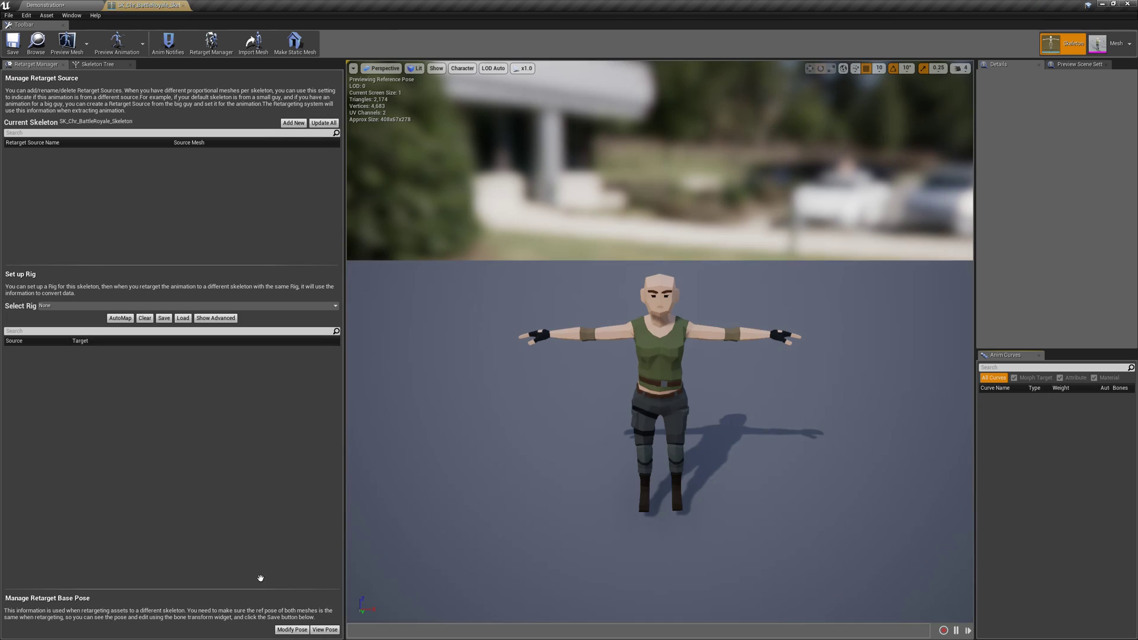
click(60, 304)
click(72, 327)
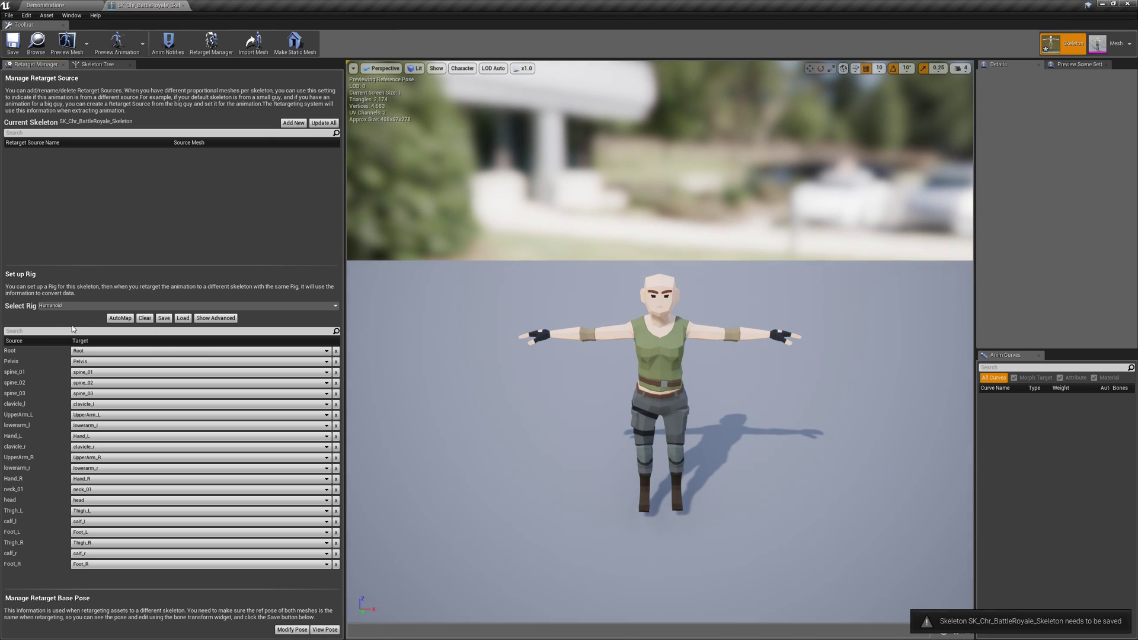
click(235, 321)
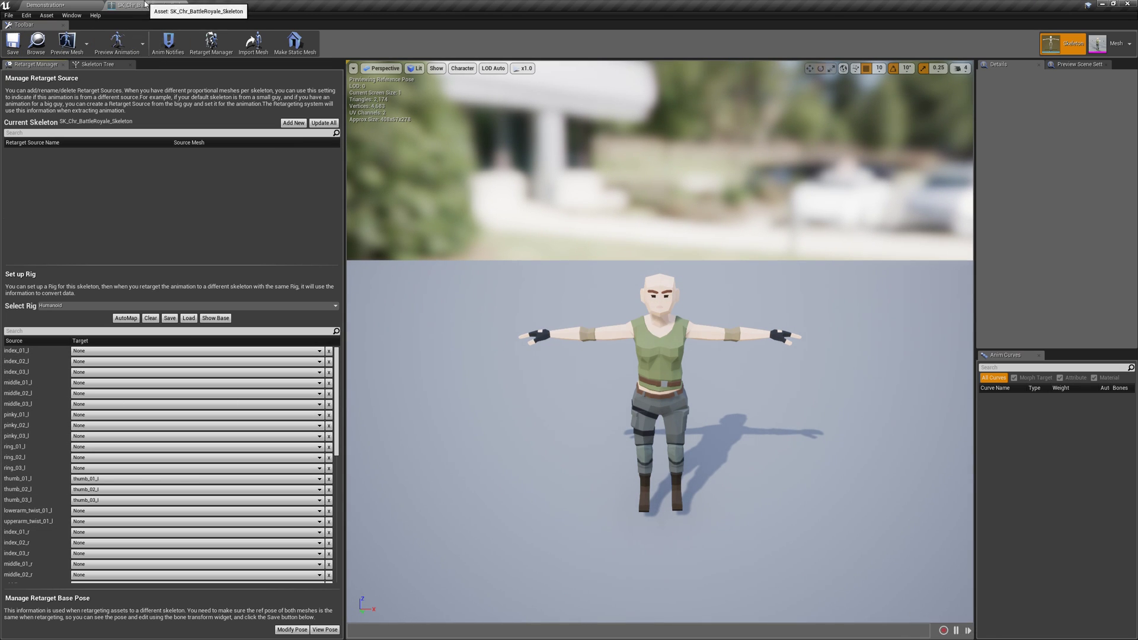
Step: Close the BattleRoyale skeleton editor and save all unsaved assets
click(183, 6)
click(9, 16)
click(49, 93)
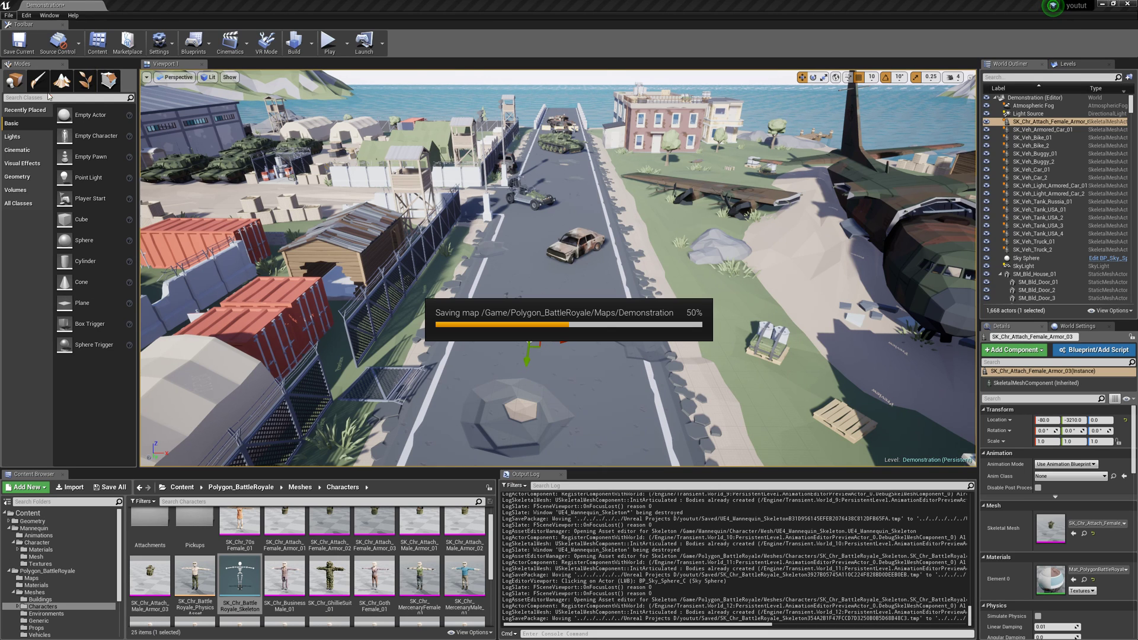
Step: Reopen SK_Chr_BattleRoyale_Skeleton and preview it with another male character mesh
double_click(239, 576)
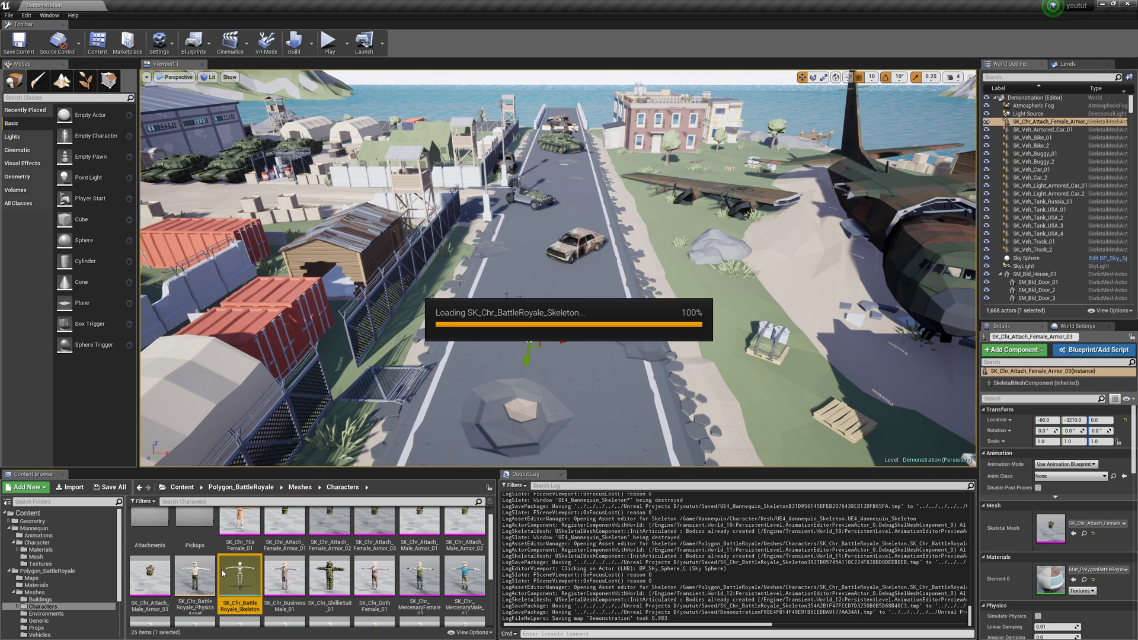
click(67, 42)
scroll(139, 95, down, 5)
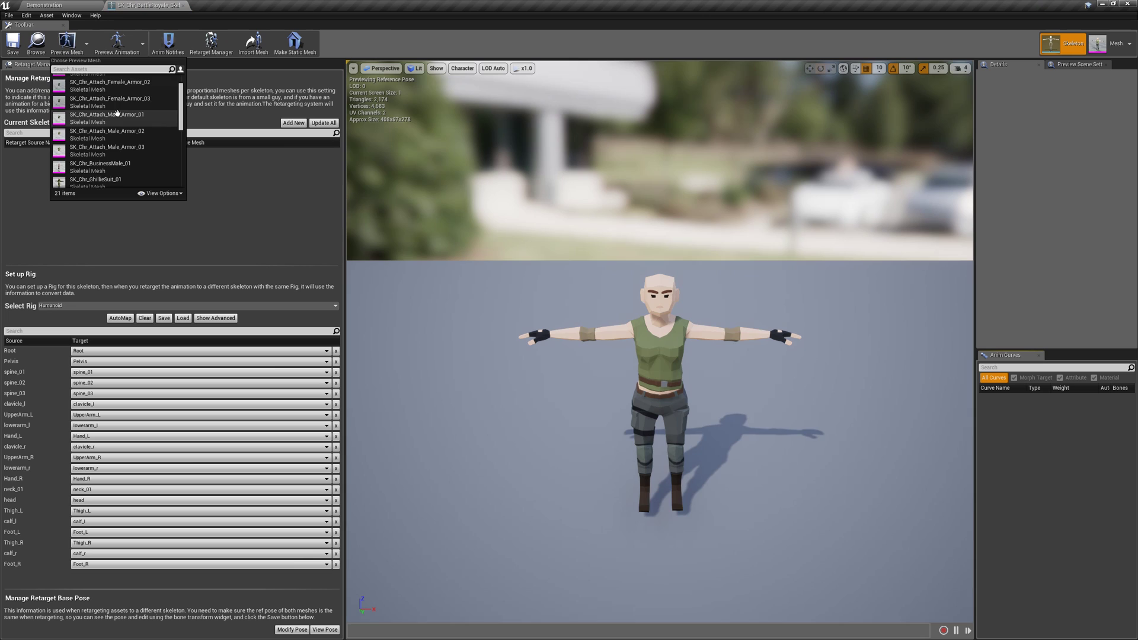
click(146, 171)
click(146, 171)
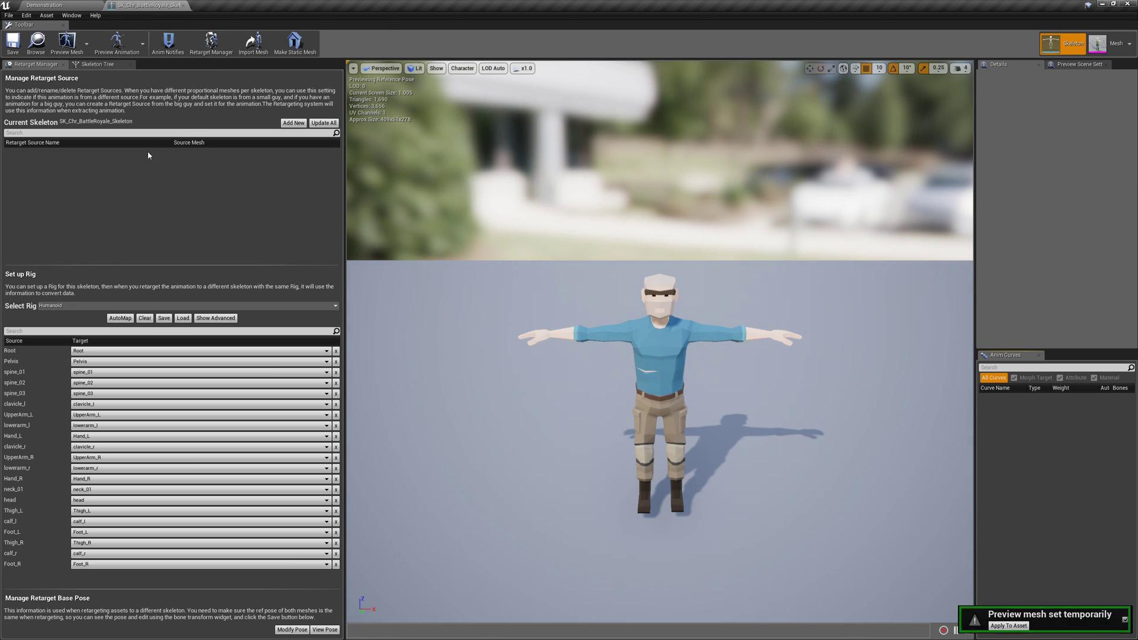
Step: Set the skeleton's preview mesh to SK_Chr_MilitaryMale_01 and apply it to the asset
click(83, 51)
text(mu)
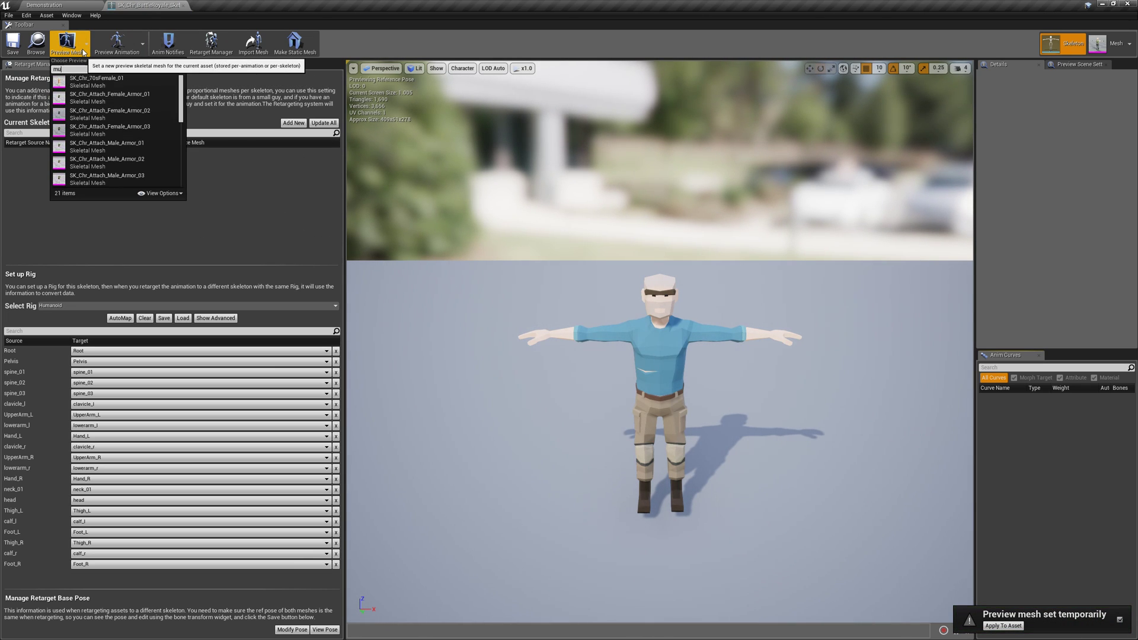
text(il)
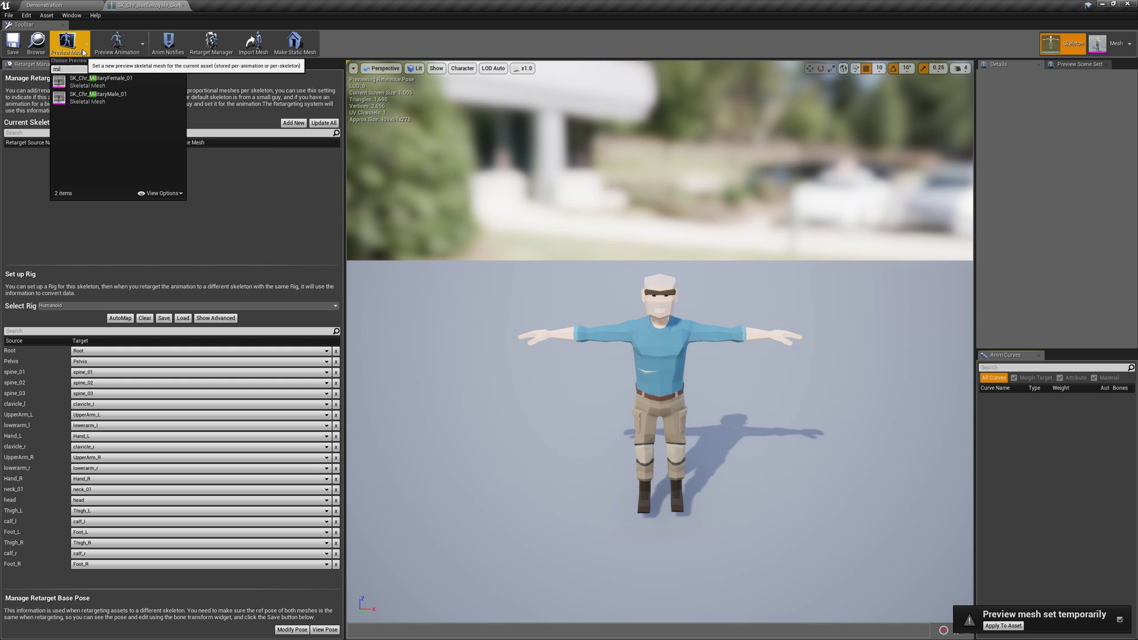
click(98, 97)
click(98, 97)
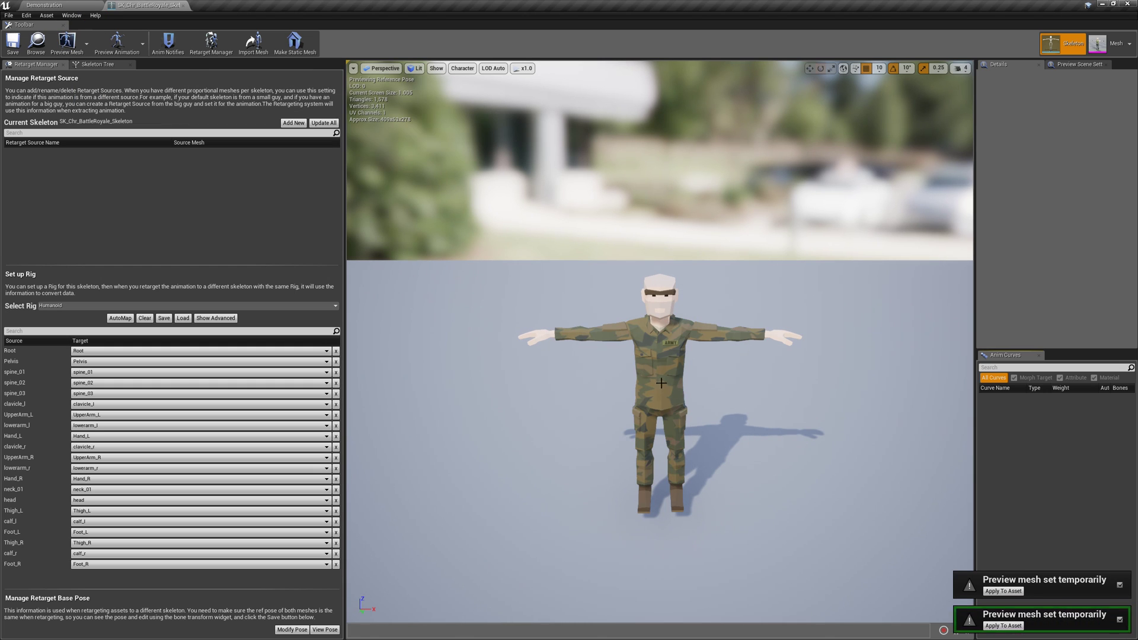
click(1016, 625)
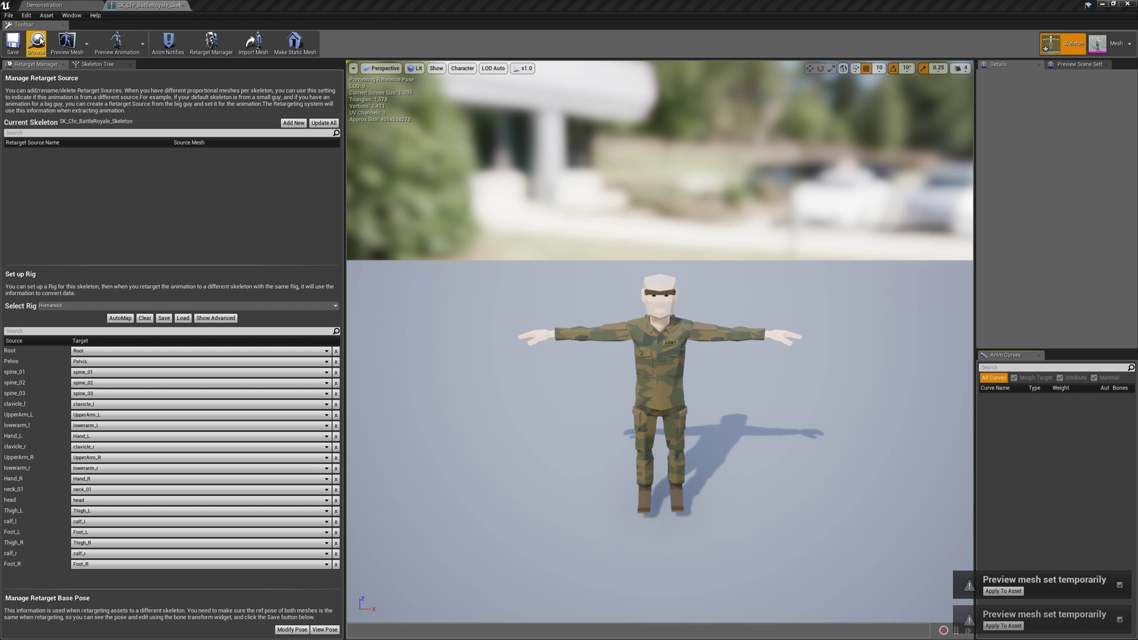
Step: Return to the level editor and save all changes
click(38, 41)
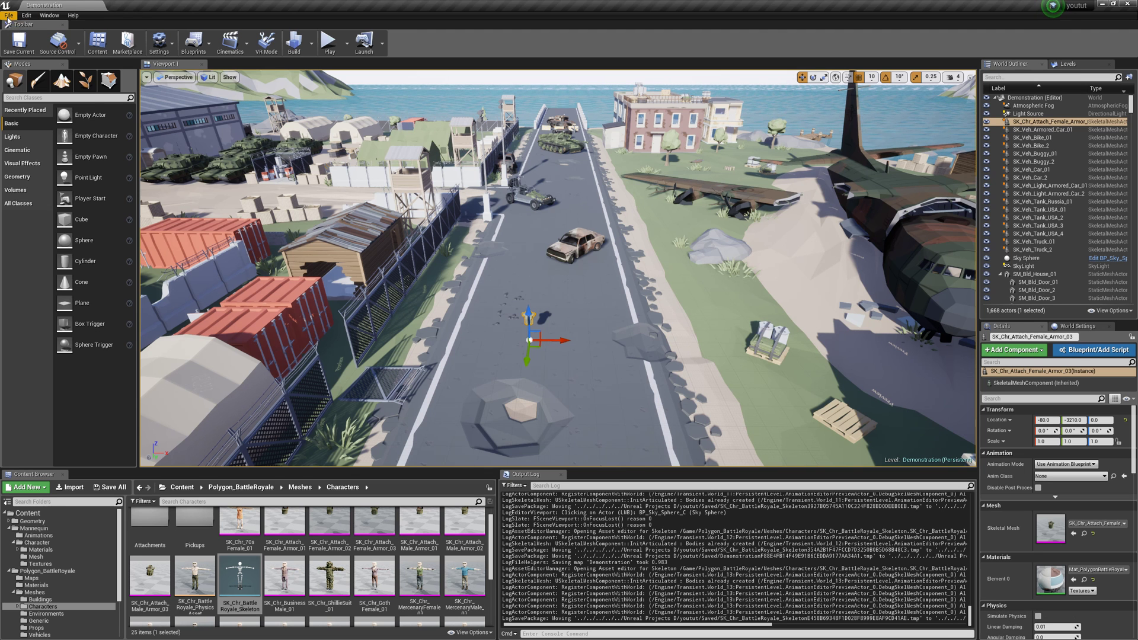
click(9, 16)
click(44, 98)
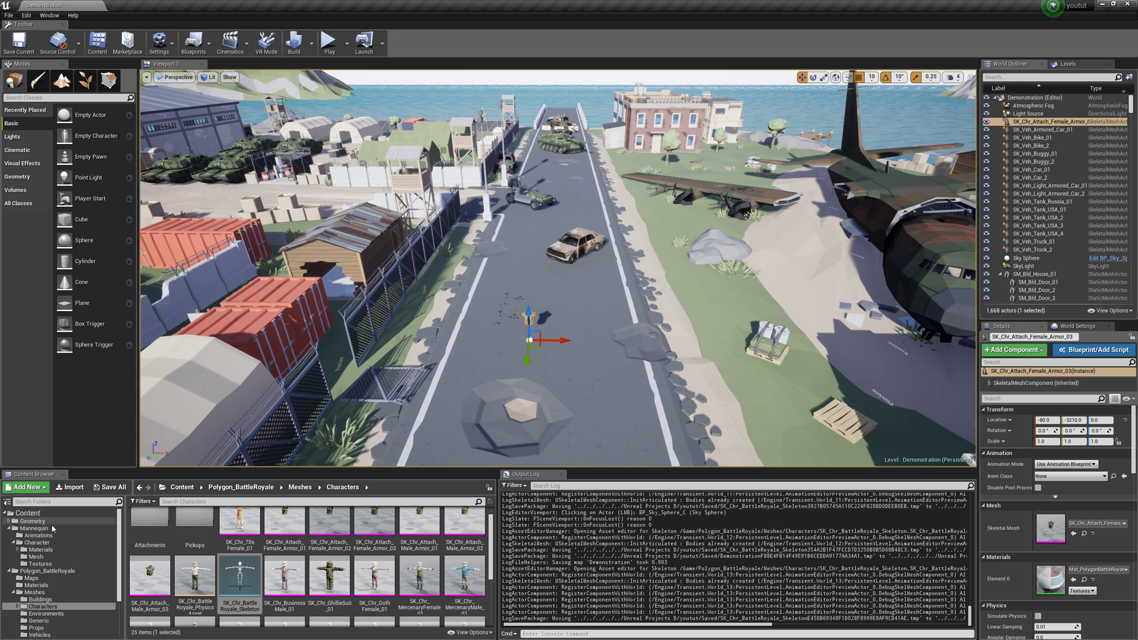
Step: Go to the Mannequin > Character > Mesh folder in the project content
click(36, 529)
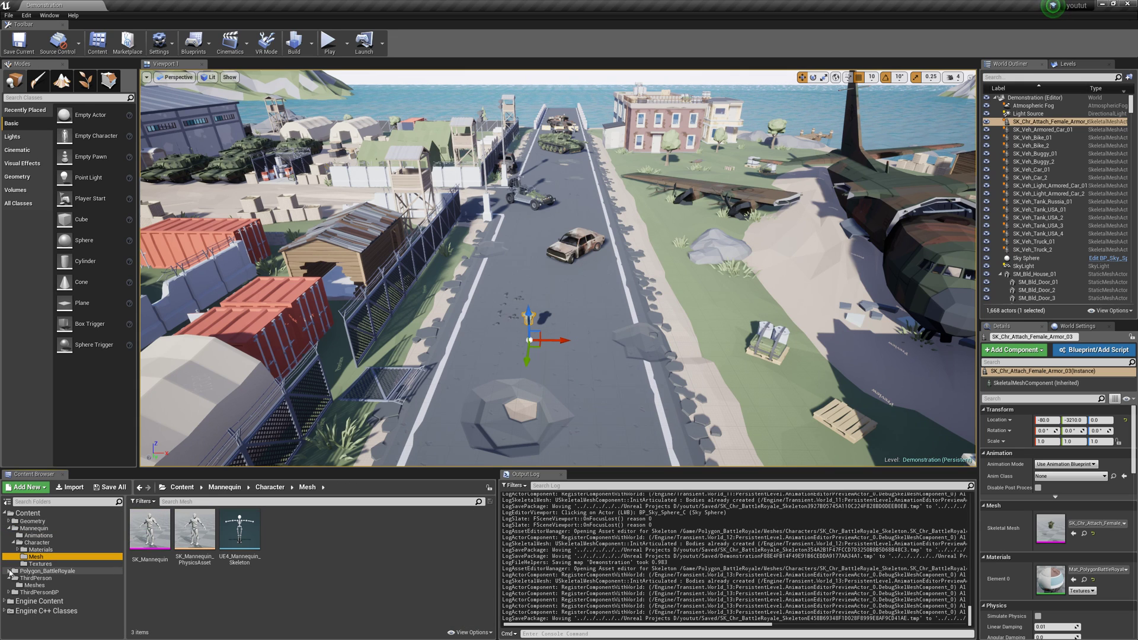
click(8, 528)
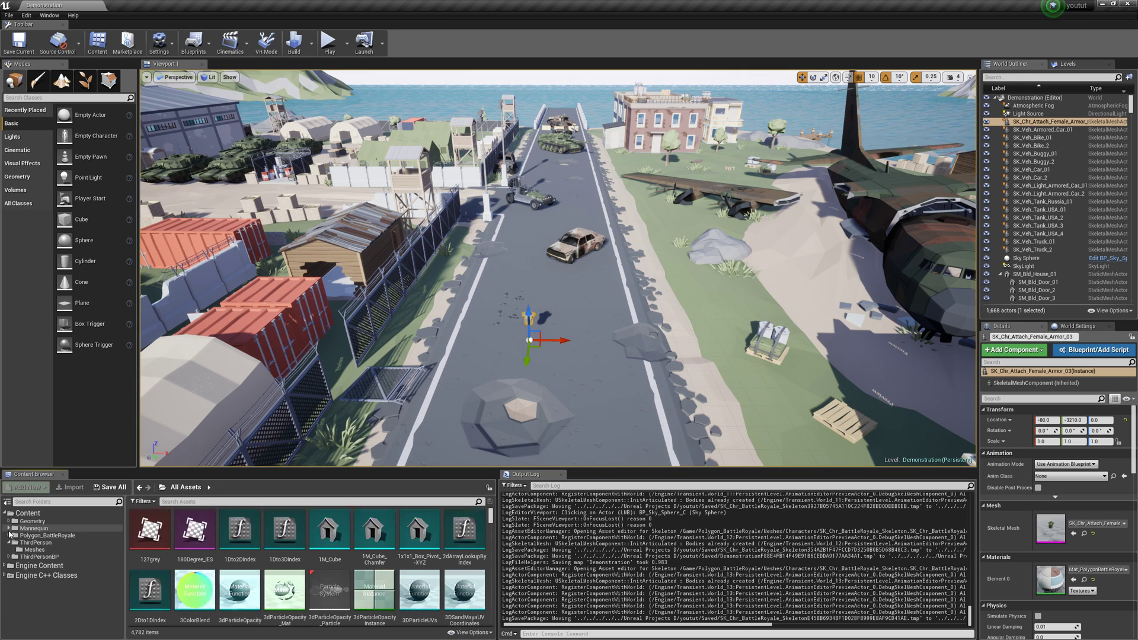
click(59, 536)
click(60, 557)
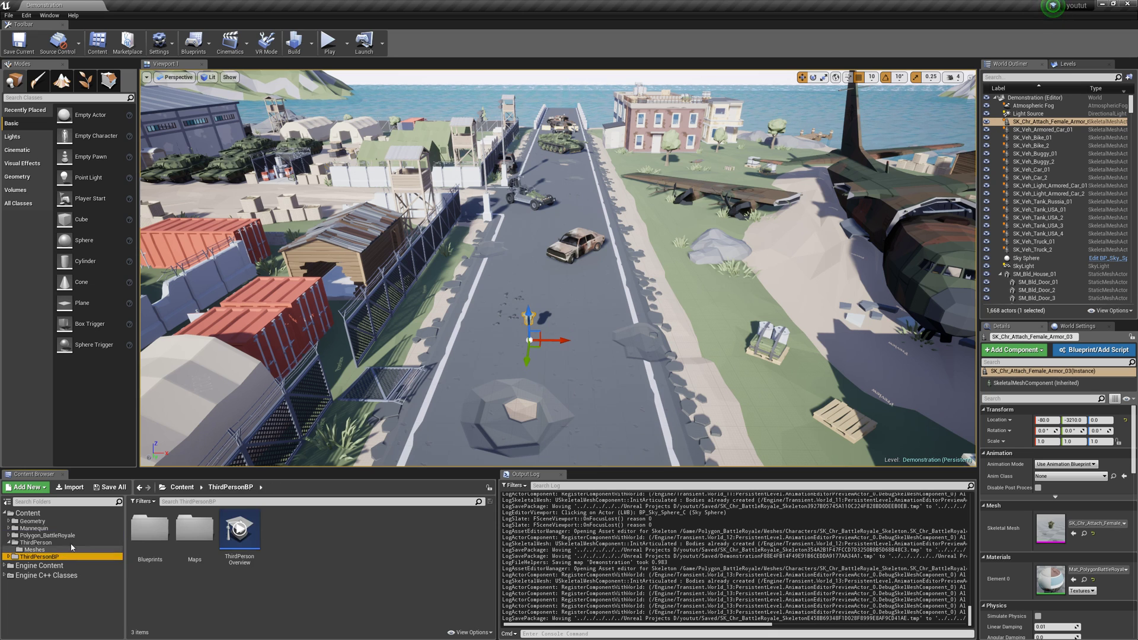
click(82, 528)
click(195, 530)
double_click(196, 530)
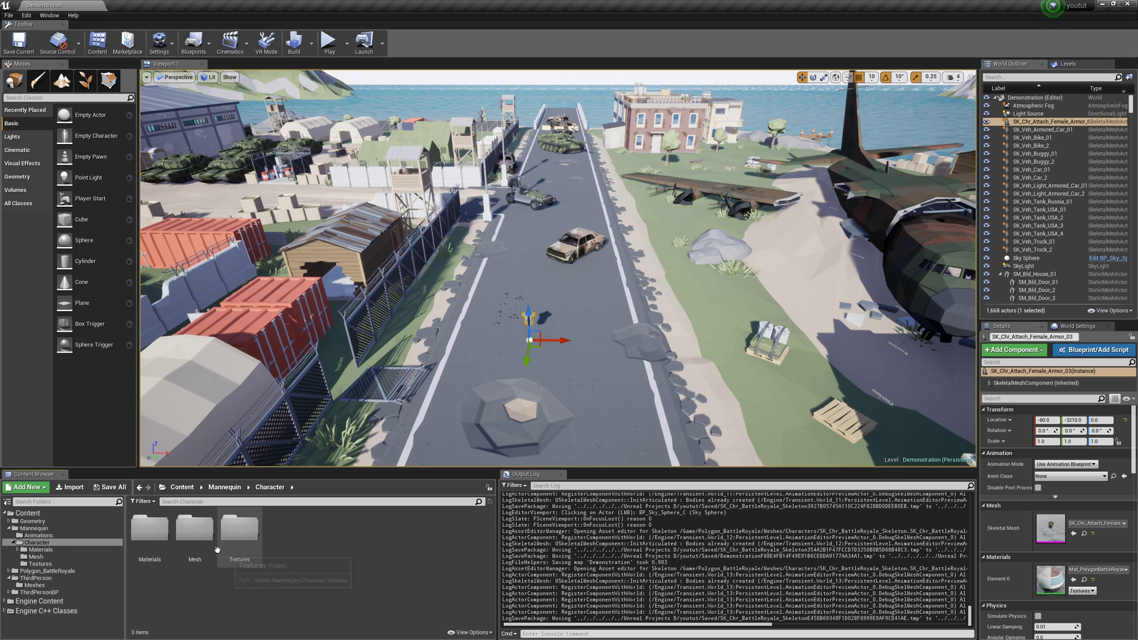
double_click(195, 529)
Step: Open UE4_Mannequin_Skeleton and set its retargeting rig to Humanoid
double_click(238, 534)
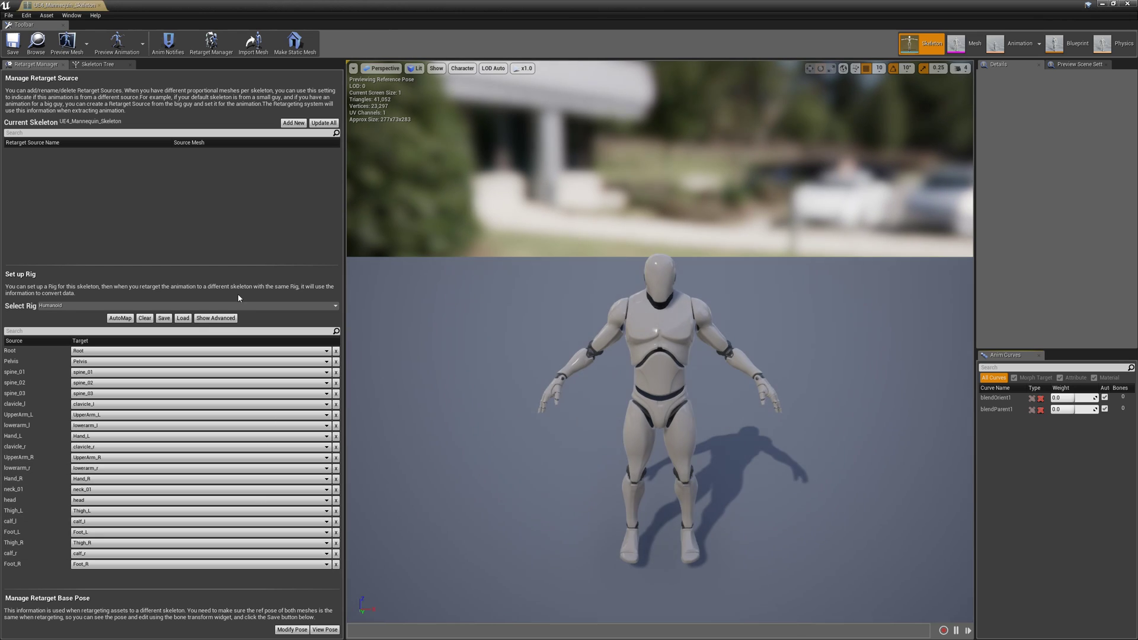
click(60, 305)
click(72, 323)
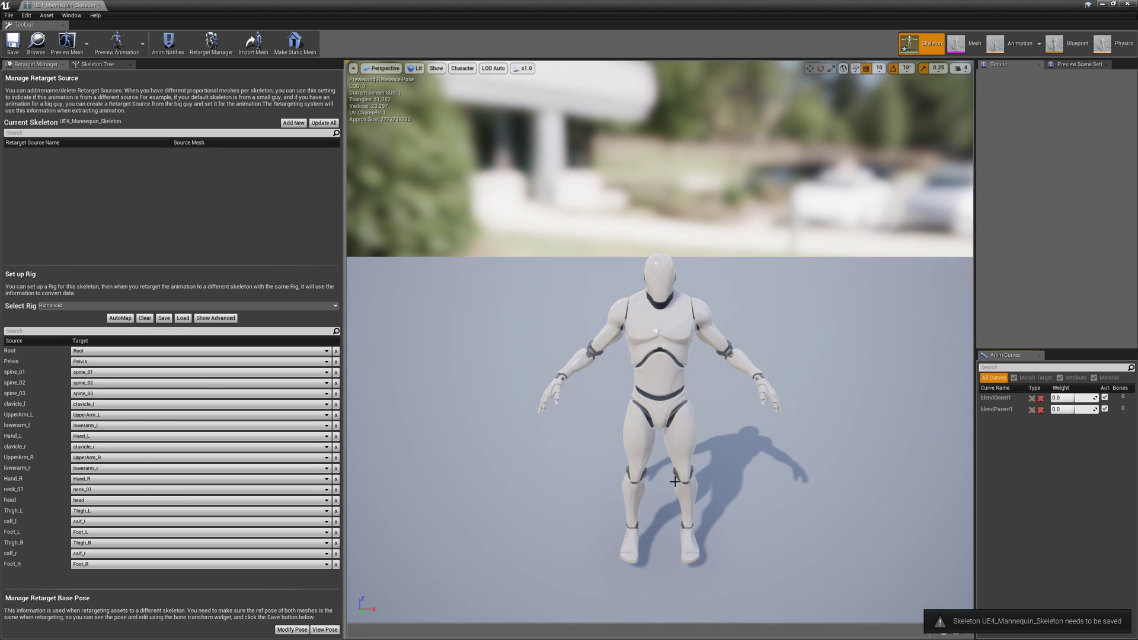
Step: Rotate both of the mannequin's upper arms into a T-pose, set the current pose as the retarget base pose and save all
click(625, 323)
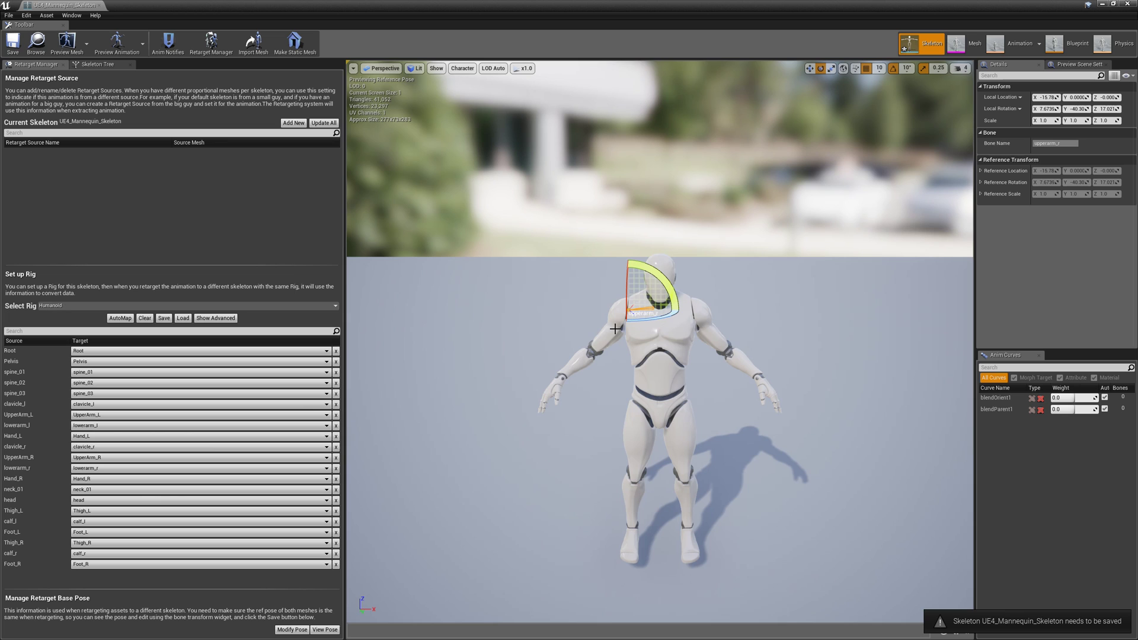
drag(663, 277, 382, 447)
click(709, 319)
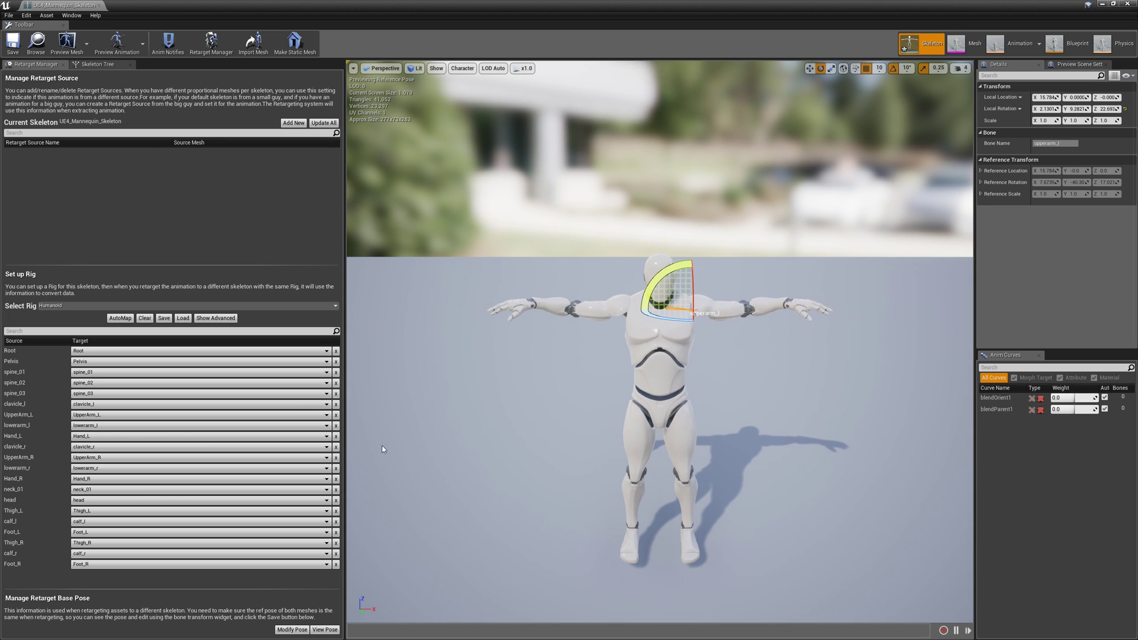
click(294, 631)
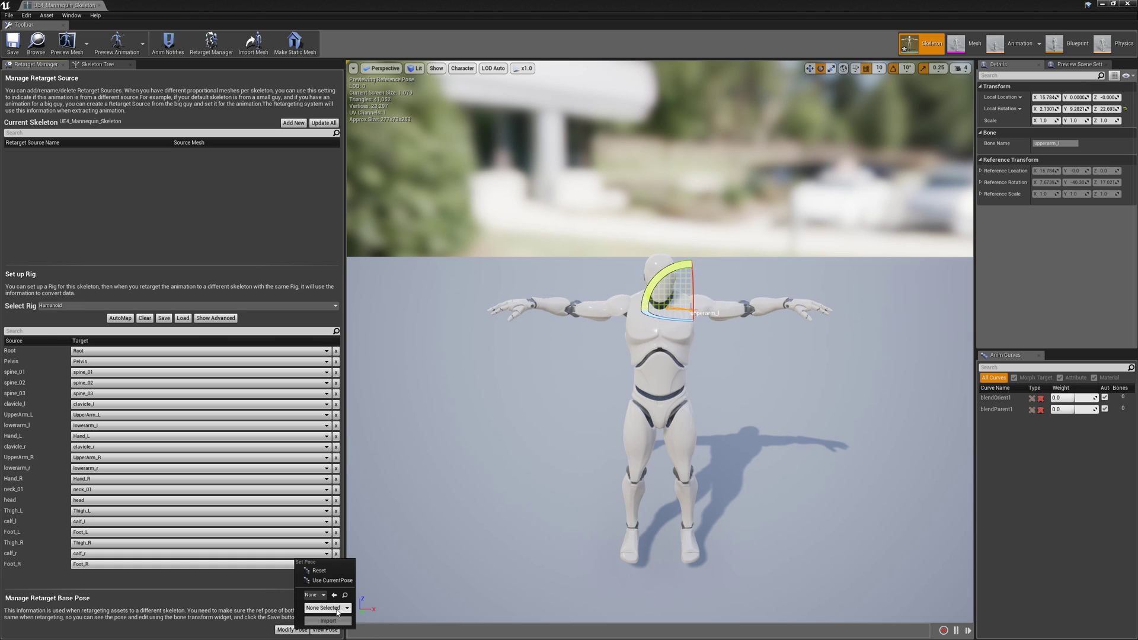
click(332, 580)
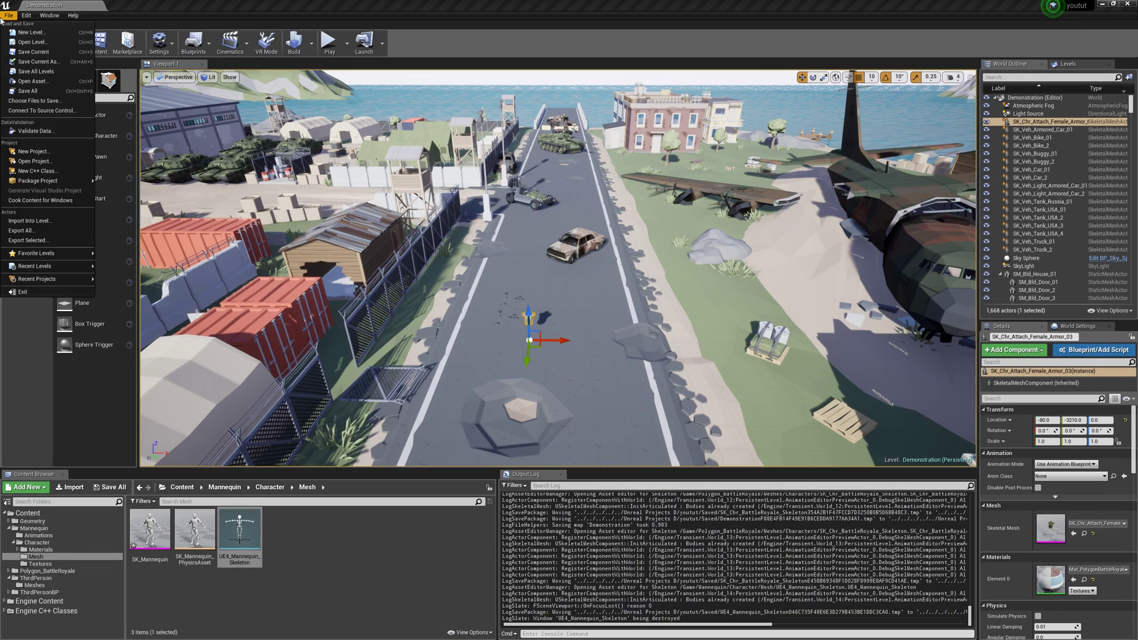
click(3, 18)
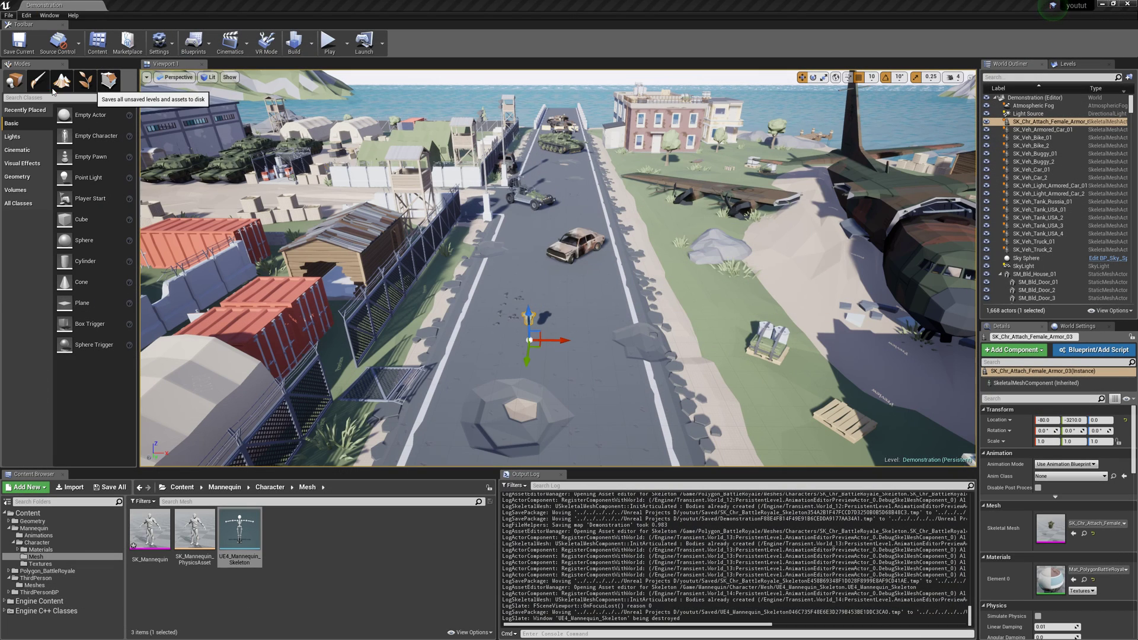
Step: Try to retarget UE4_Mannequin_Skeleton to SK_Chr_BattleRoyale_Skeleton
right_click(248, 537)
click(299, 321)
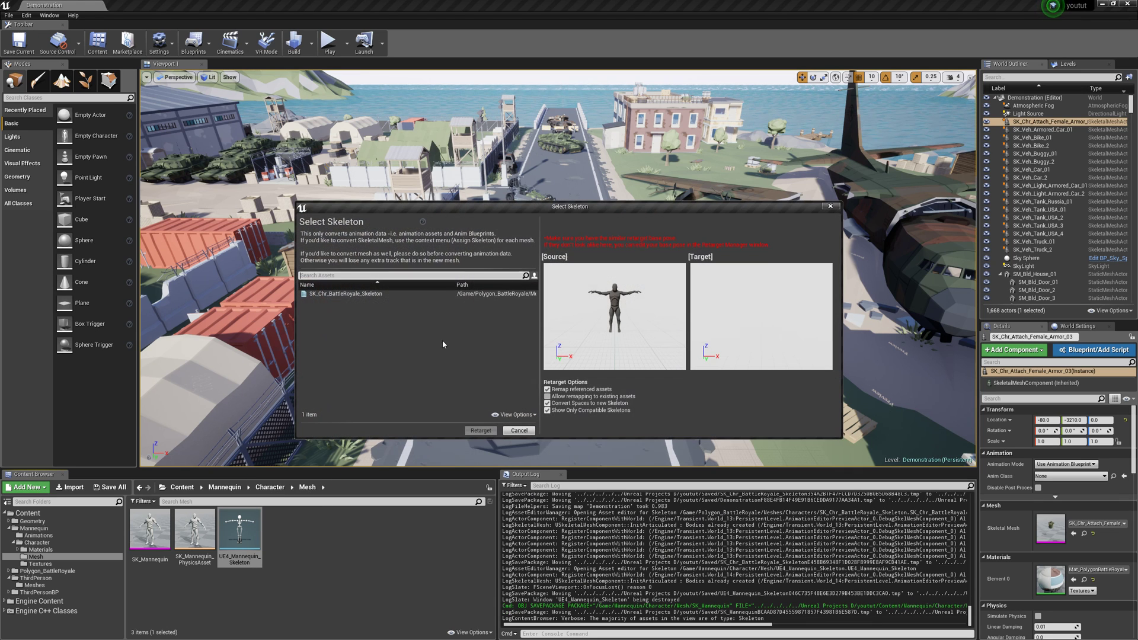
click(390, 293)
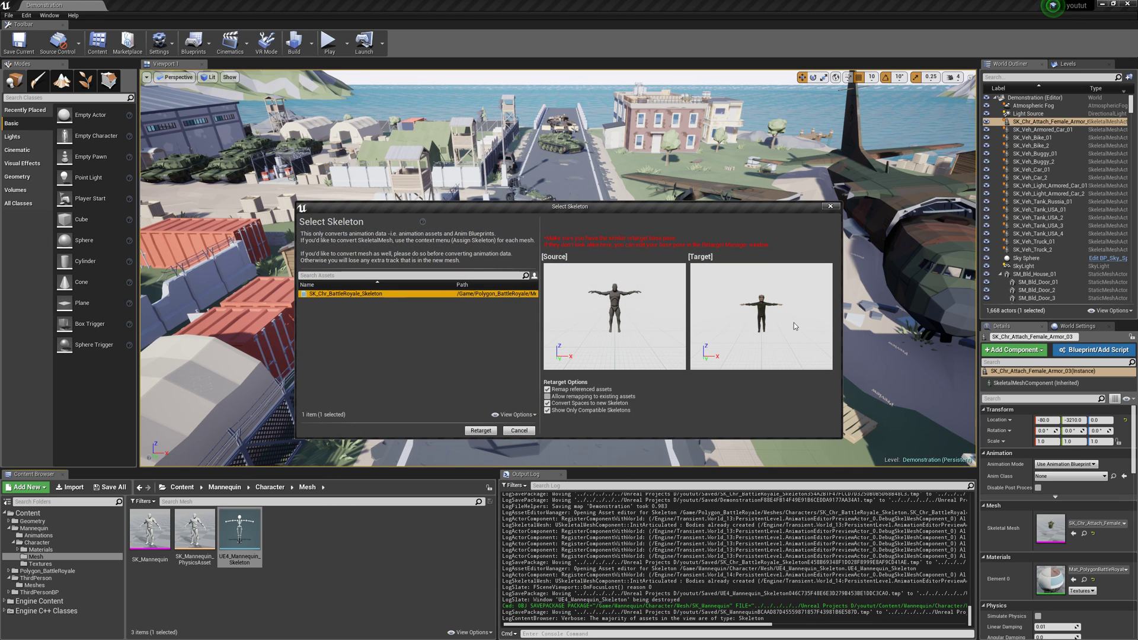
click(481, 431)
click(483, 434)
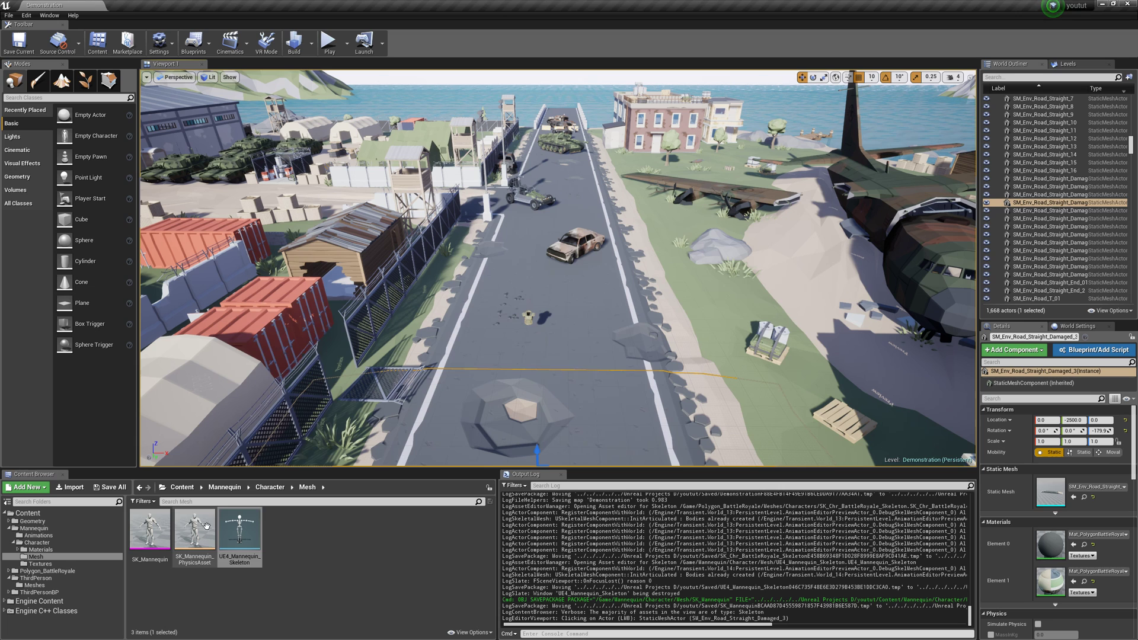
Step: Retarget the mannequin skeleton's animation assets to SK_Chr_BattleRoyale_Skeleton with referenced assets remapped
right_click(238, 532)
click(288, 328)
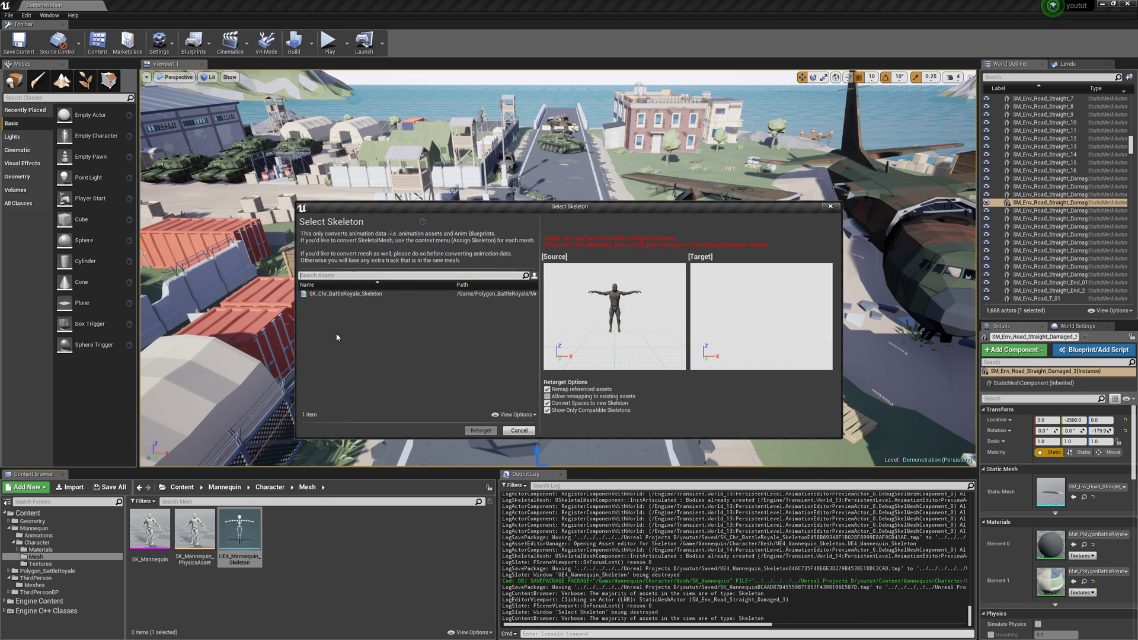
click(479, 431)
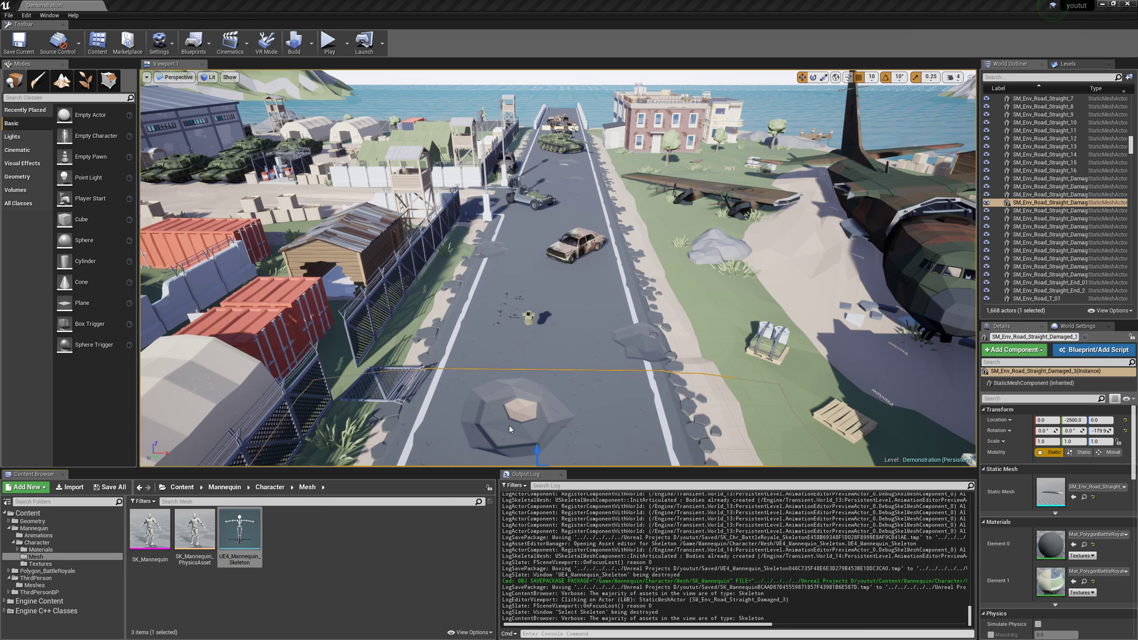
Step: Place the ThirdPersonCharacter blueprint from the ThirdPersonBP Blueprints folder on the road and frame it in view
click(72, 579)
click(72, 591)
click(191, 551)
double_click(168, 544)
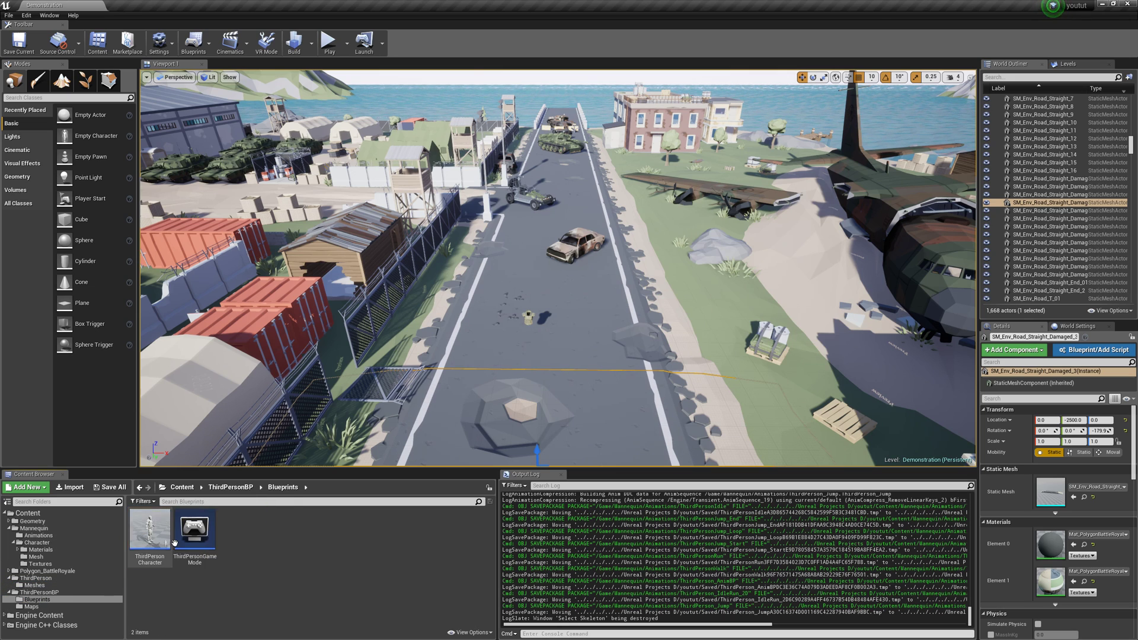
drag(174, 543, 533, 335)
key(f)
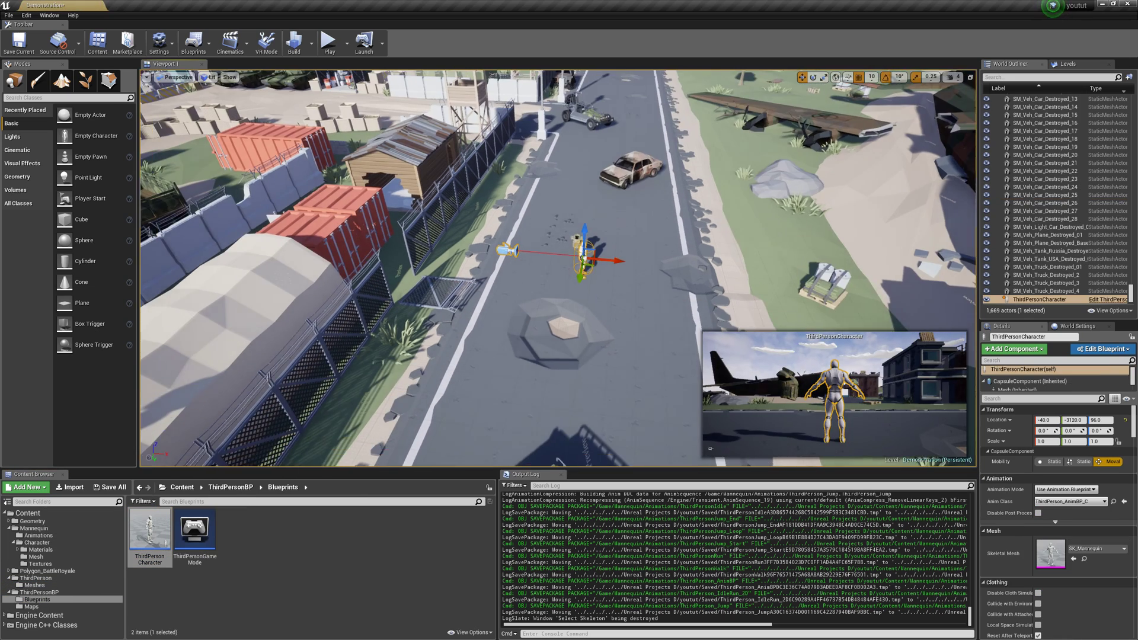
Step: Open the ThirdPersonCharacter blueprint and change its inherited Mesh component's skeletal mesh to SK_Chr_MilitaryMale_01
double_click(149, 531)
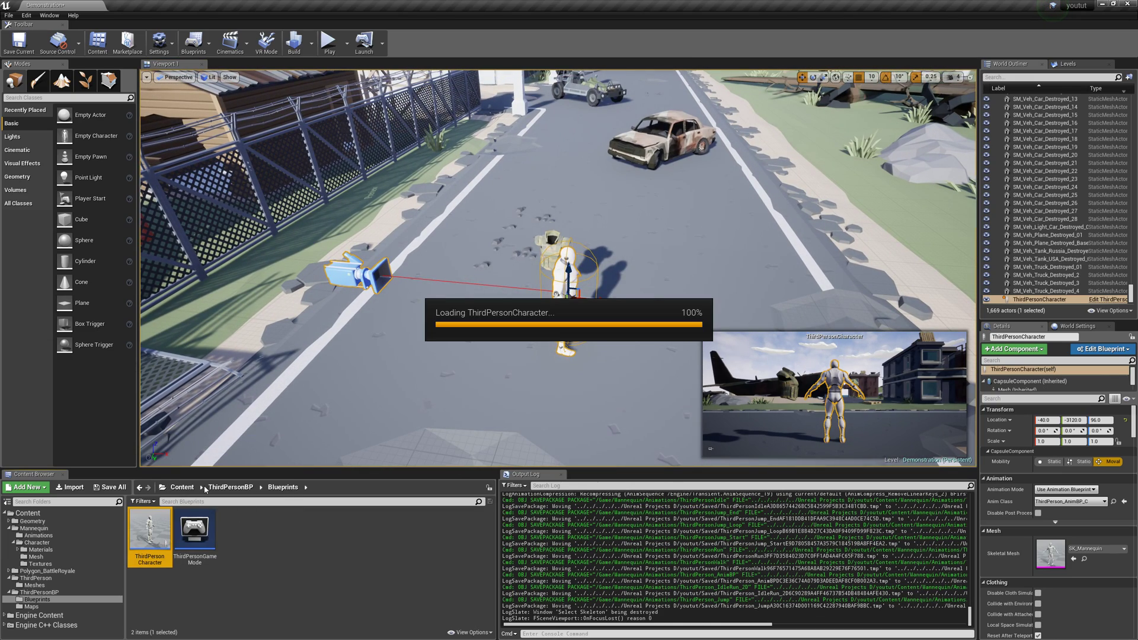
scroll(415, 386, down, 5)
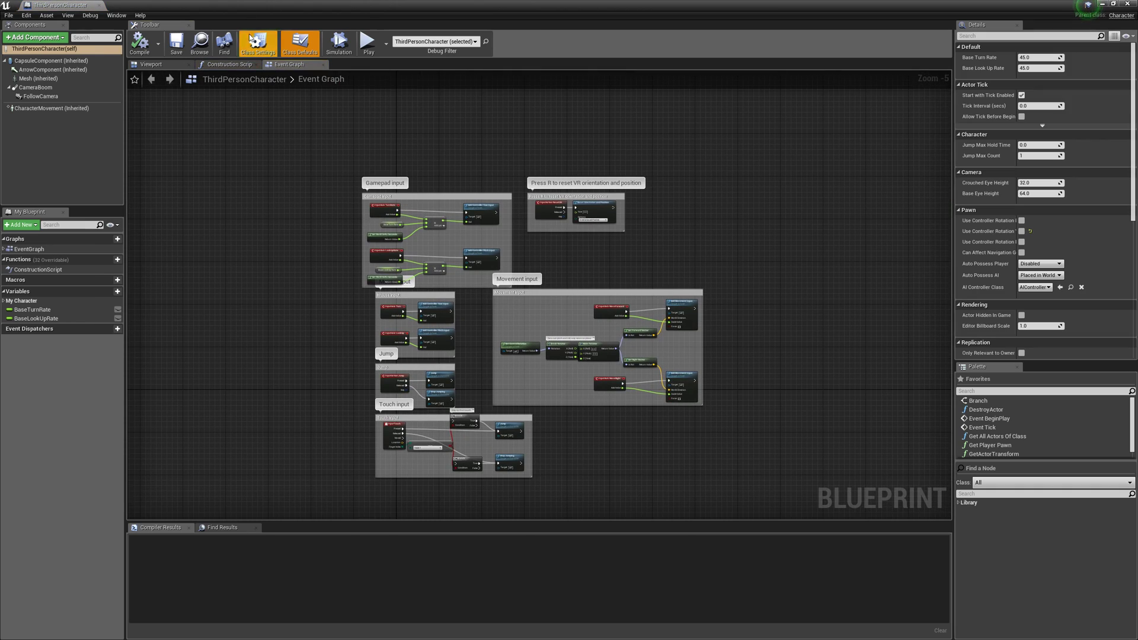
click(252, 40)
click(150, 64)
click(525, 279)
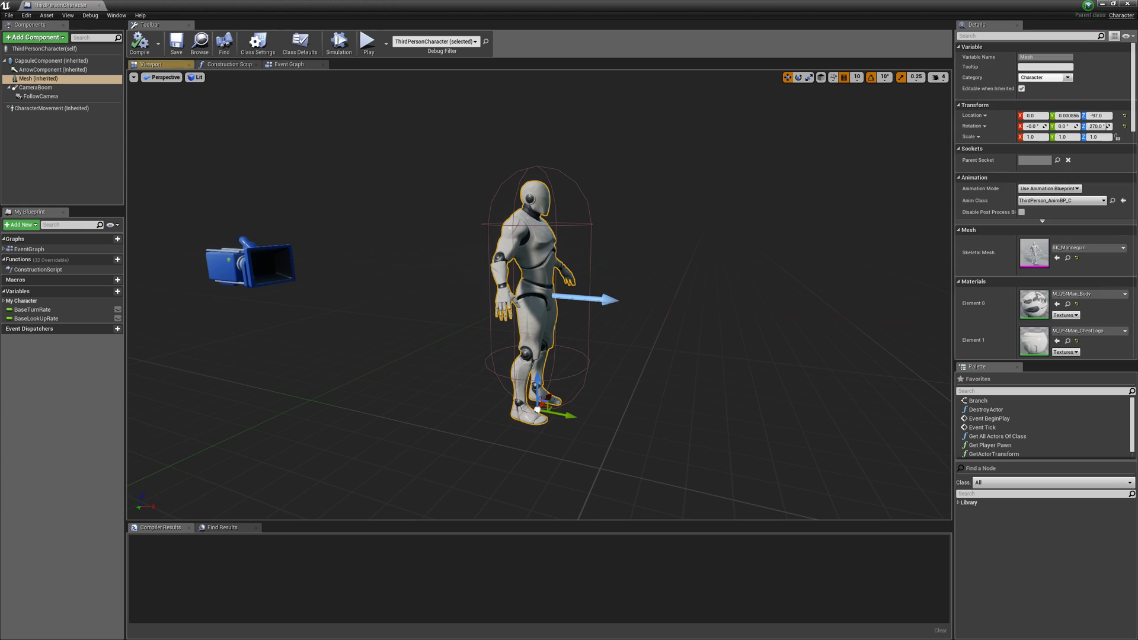
click(1089, 248)
text(milit)
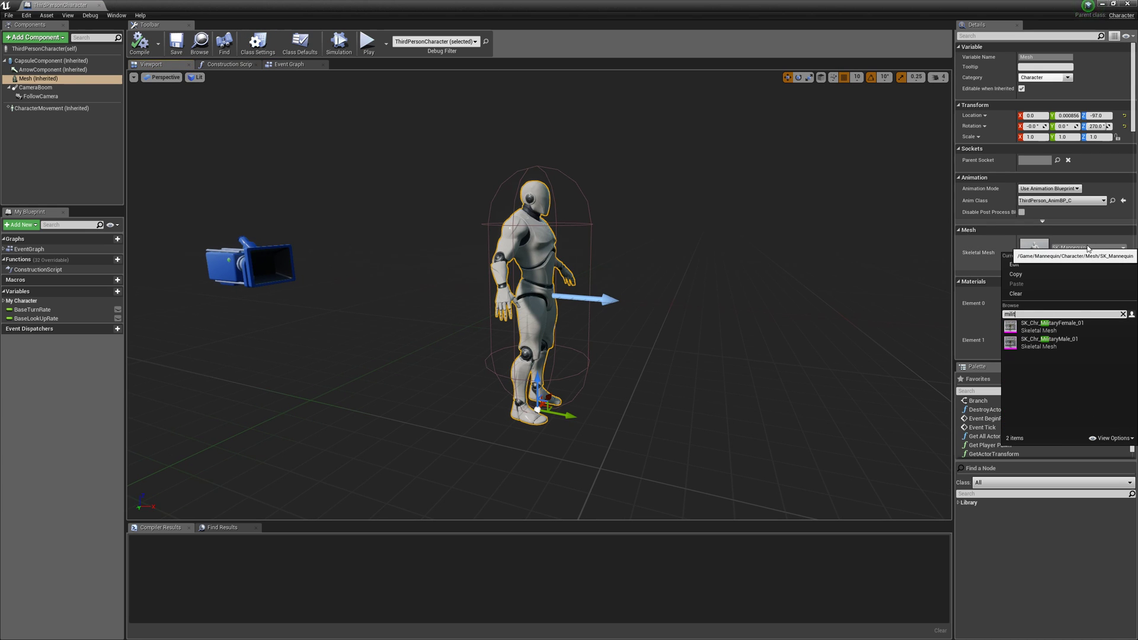
click(1049, 341)
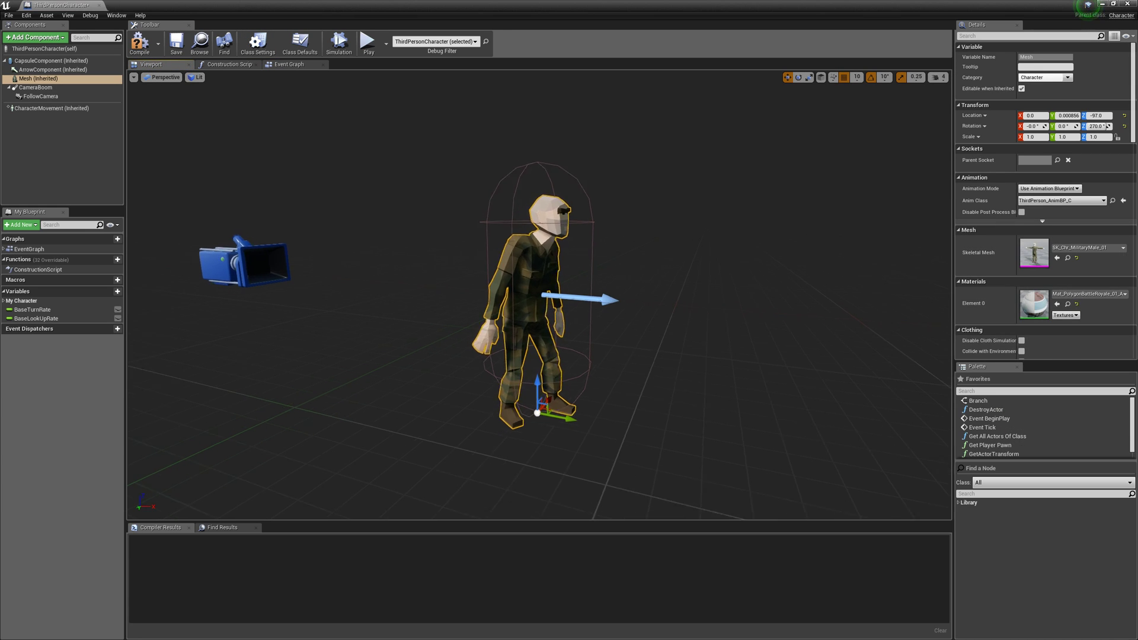
right_drag(594, 214, 636, 196)
right_drag(760, 222, 764, 225)
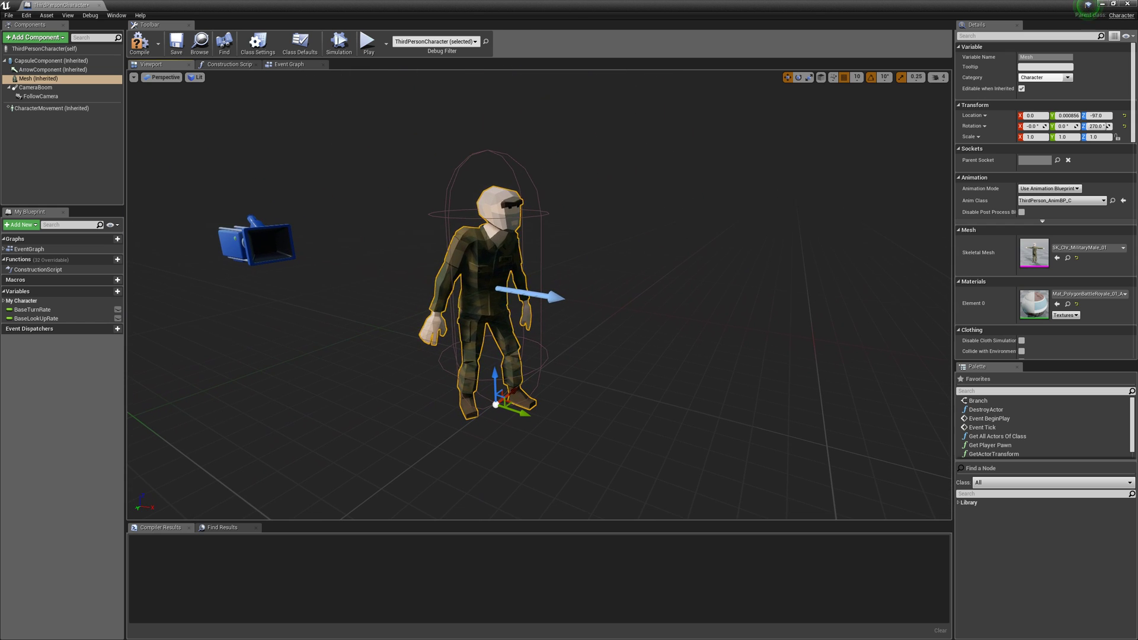
Step: Add a Skeletal Mesh component under the character's Mesh and assign SK_Chr_Attach_Male_Armor_03 to it
click(33, 38)
text(skele)
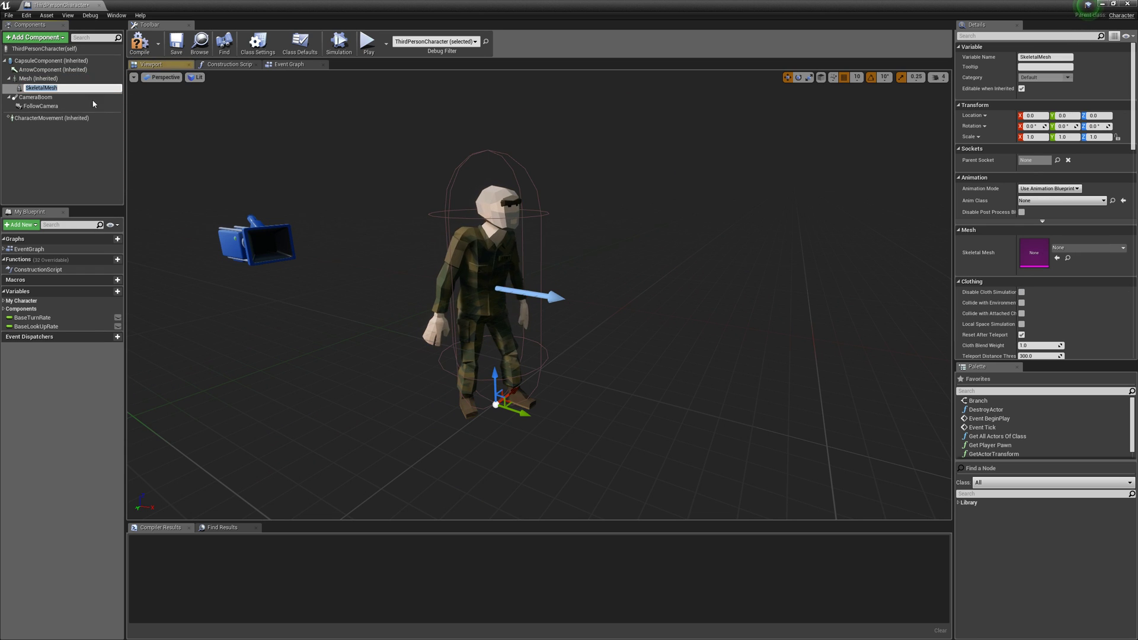
click(1081, 248)
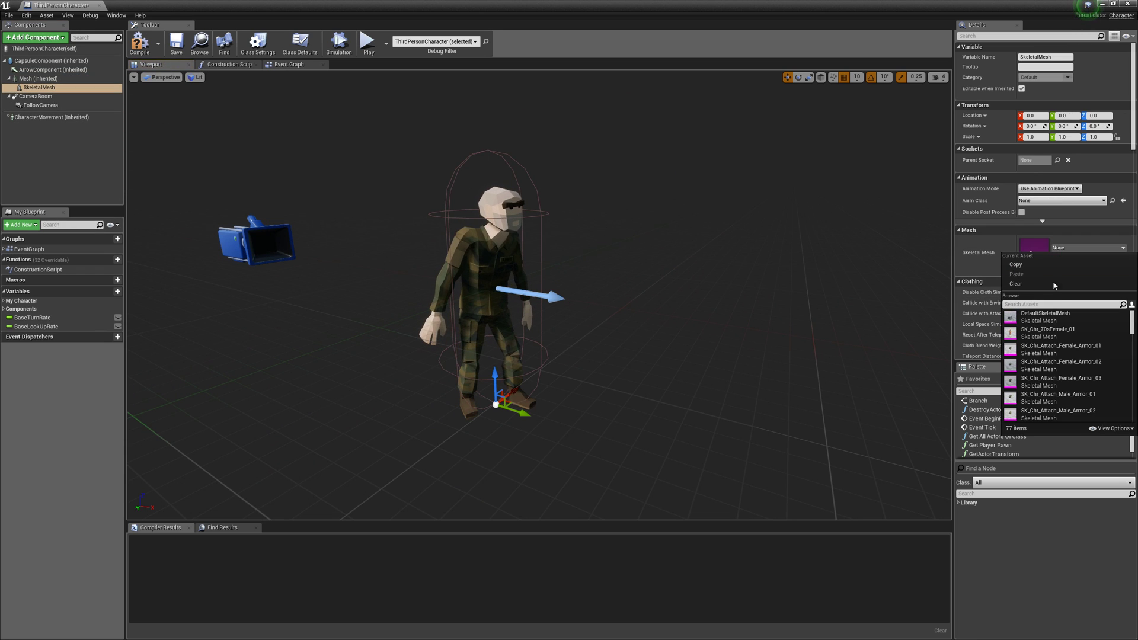
click(1062, 399)
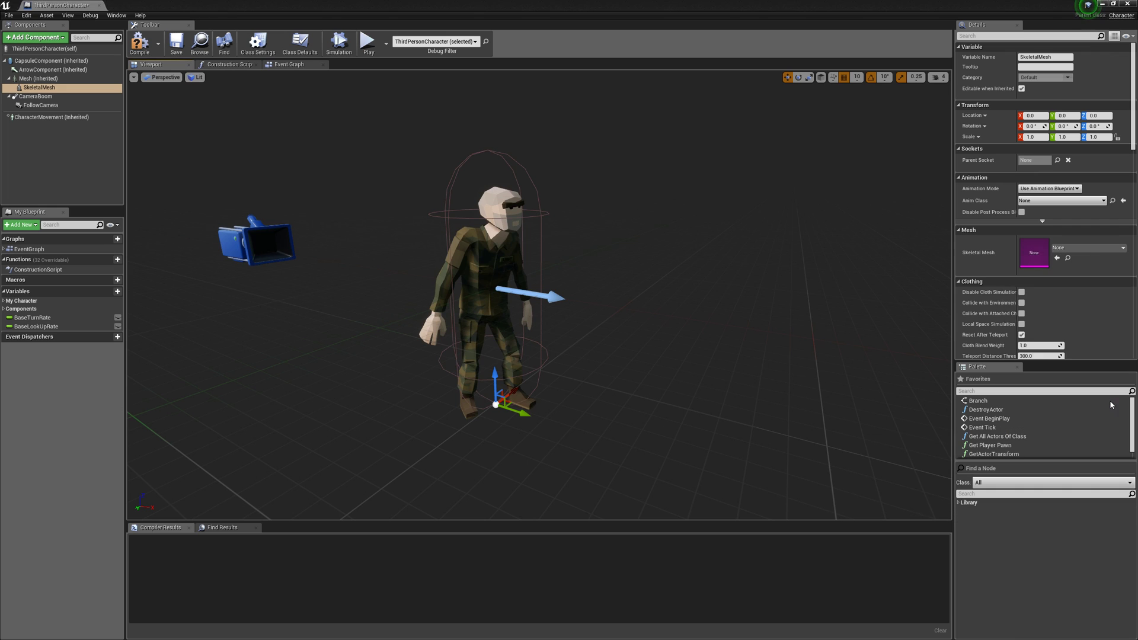
click(1088, 247)
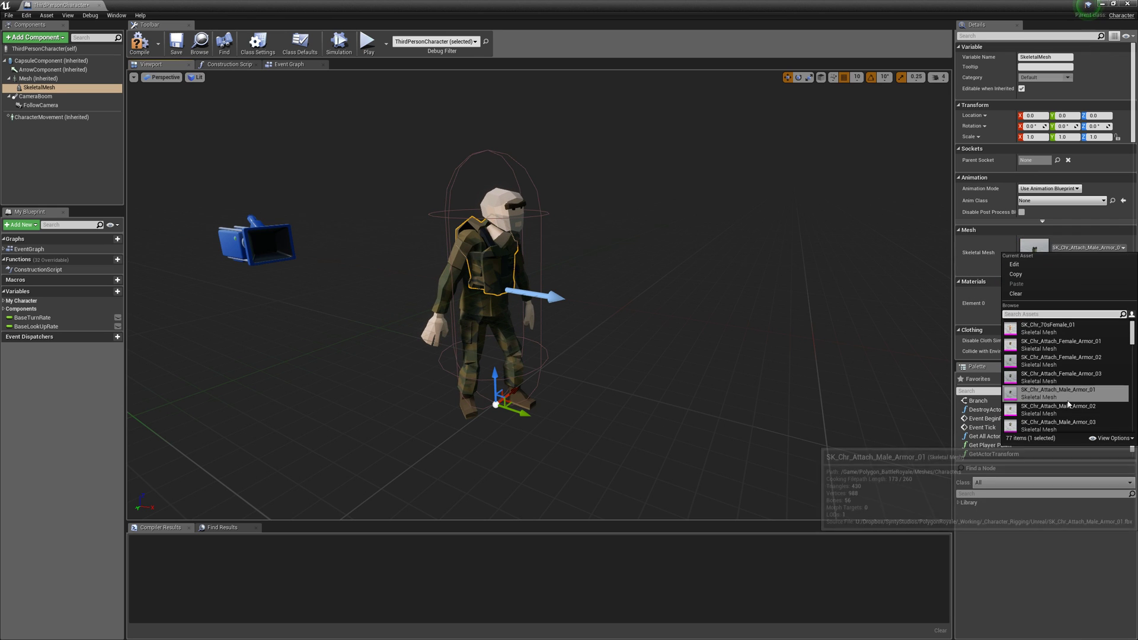
click(1090, 422)
scroll(691, 268, up, 5)
alt+drag(691, 268, 557, 240)
right_drag(681, 255, 645, 251)
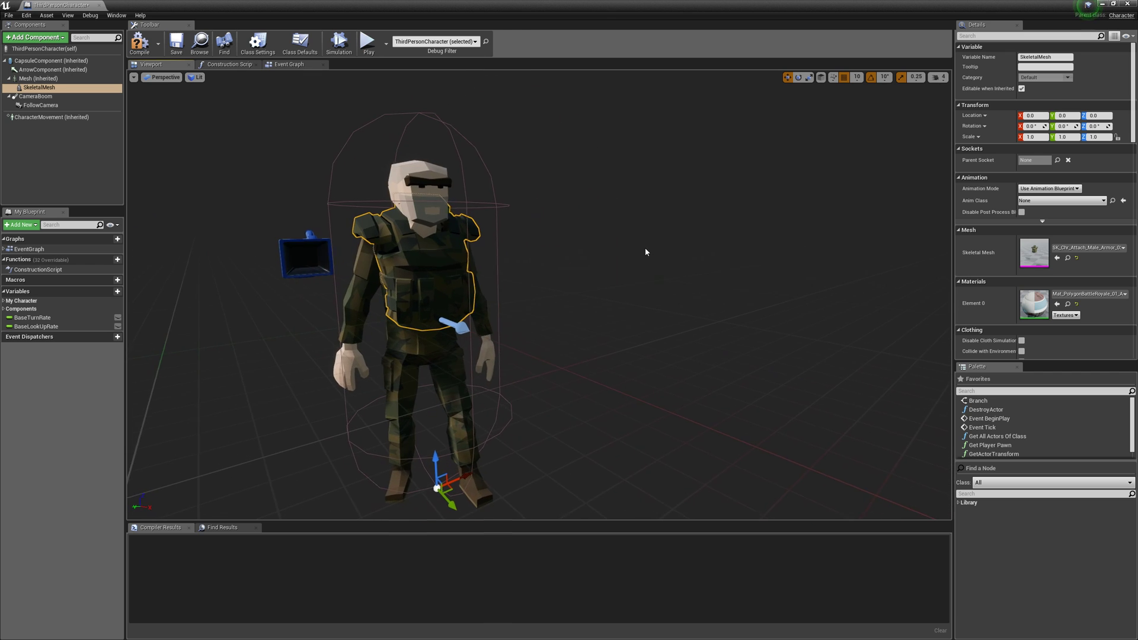
Step: Set the armor's Element 0 material to Mat_PolygonBattleRoyale_02_A, then compile and save the blueprint
click(1089, 294)
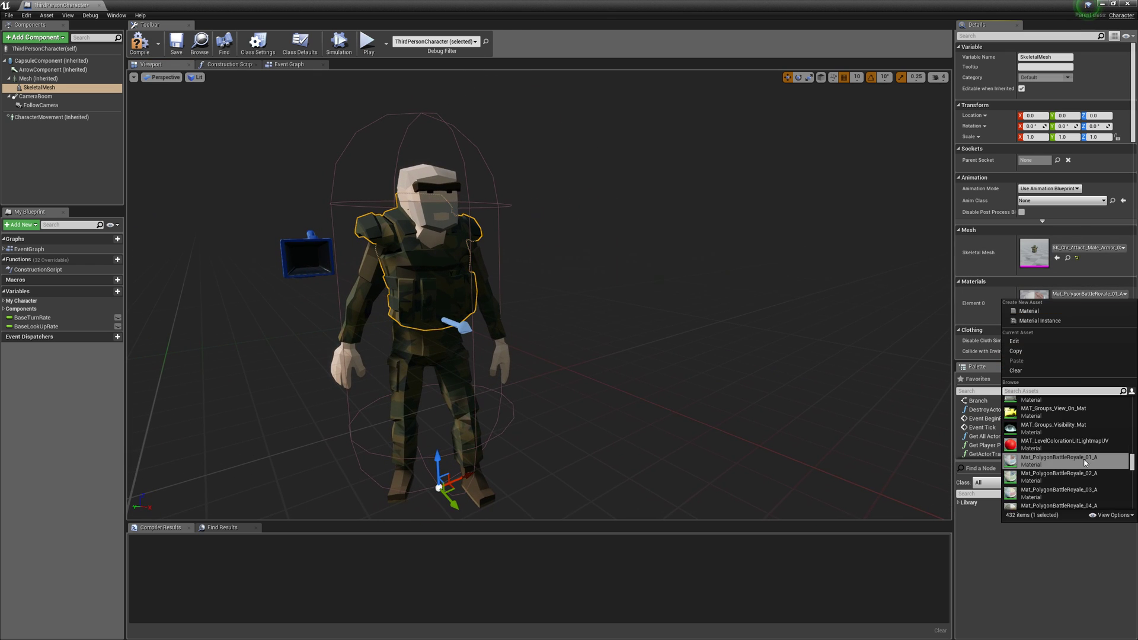
click(1097, 475)
mouse_move(629, 273)
right_down()
mouse_move(587, 255)
mouse_move(638, 266)
mouse_move(629, 272)
right_up()
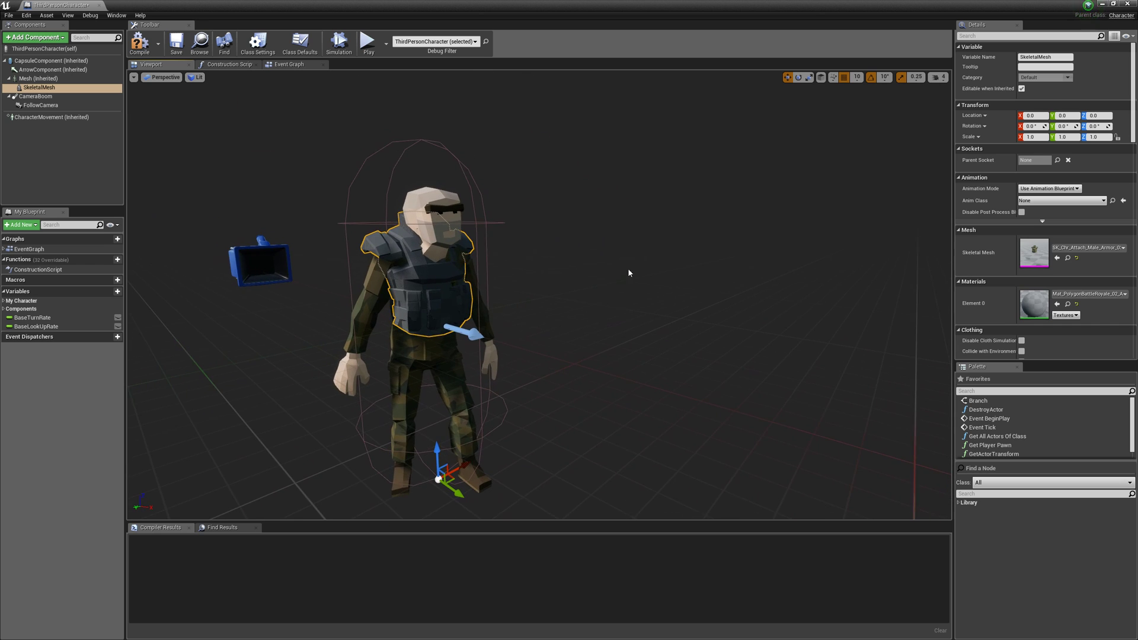
click(176, 43)
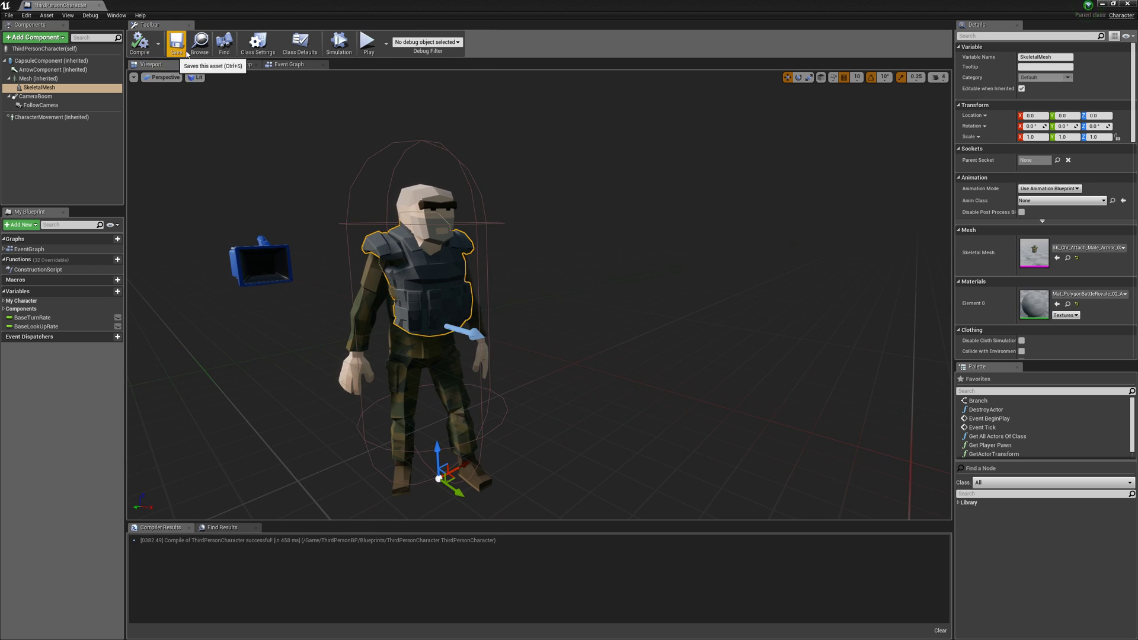
Step: Add an Event BeginPlay node in the ThirdPersonCharacter event graph, above the gamepad input nodes
click(289, 64)
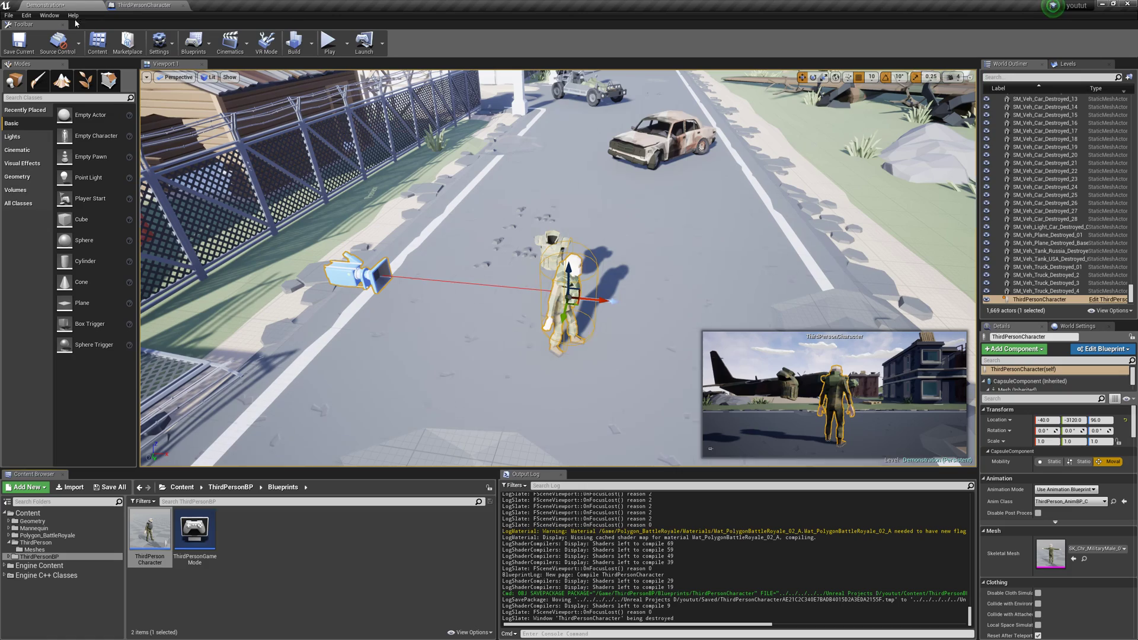
click(154, 5)
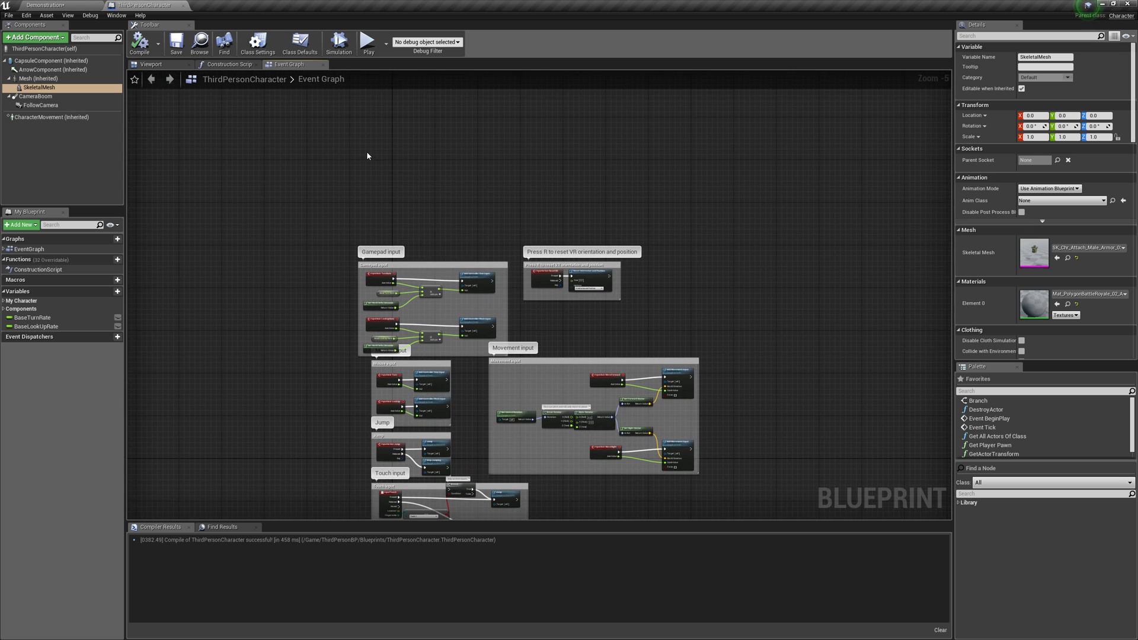
right_click(367, 154)
text(begin play)
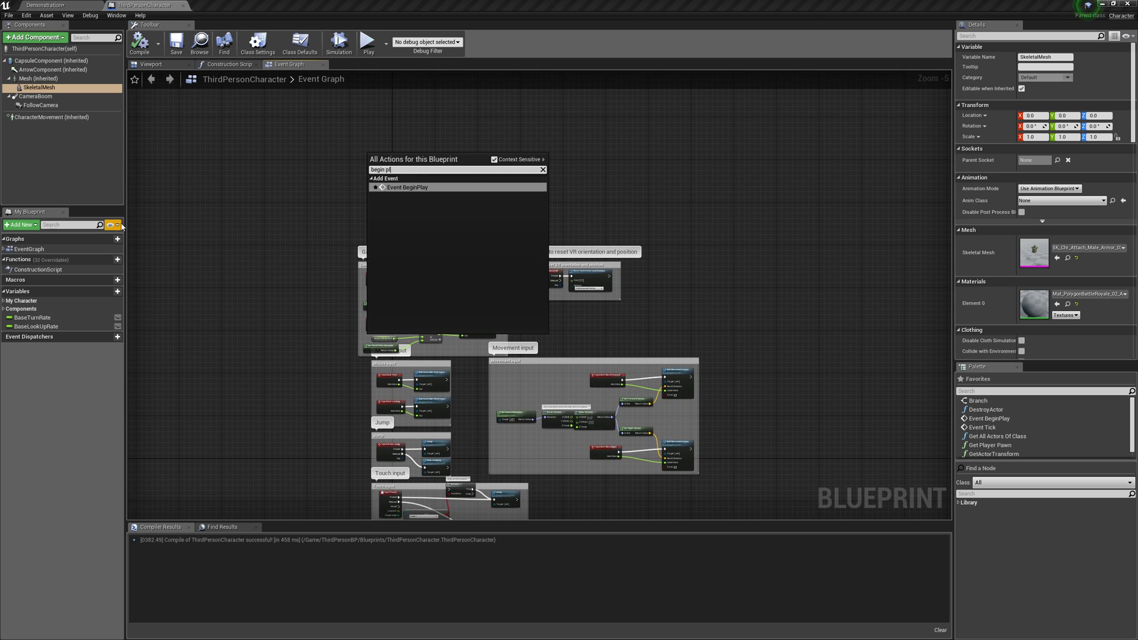
key(Return)
scroll(362, 213, up, 3)
right_drag(363, 214, 405, 316)
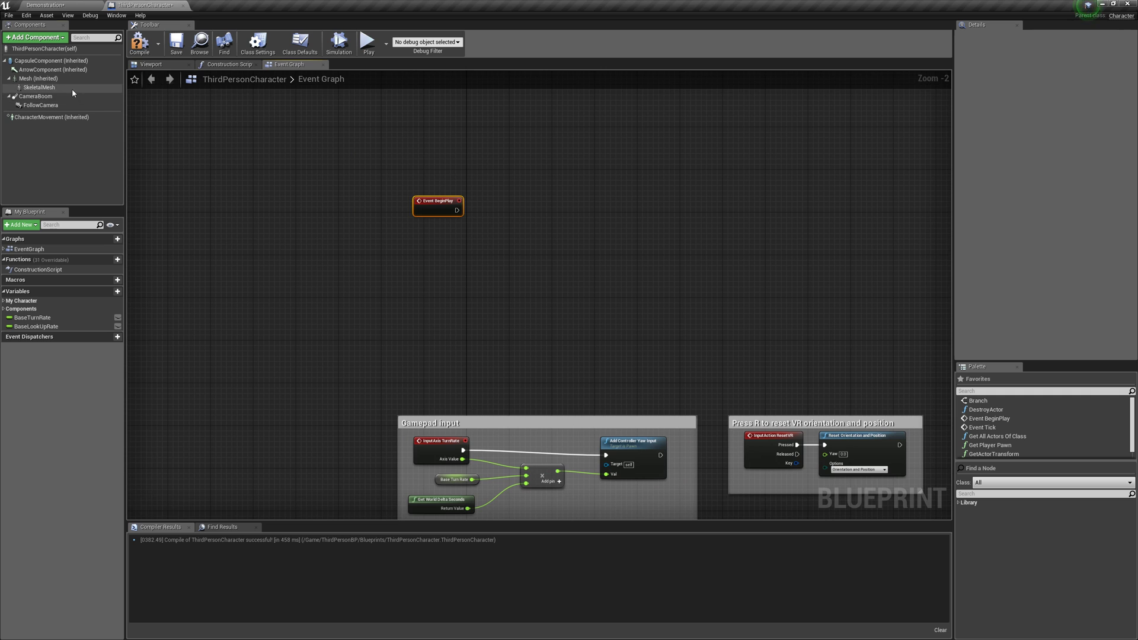
Step: Add a Set Master Pose Component node run by Event BeginPlay, with SkeletalMesh as target and Mesh as the new master bone component
drag(72, 88, 412, 217)
right_drag(463, 229, 483, 315)
scroll(482, 318, up, 3)
drag(465, 306, 534, 273)
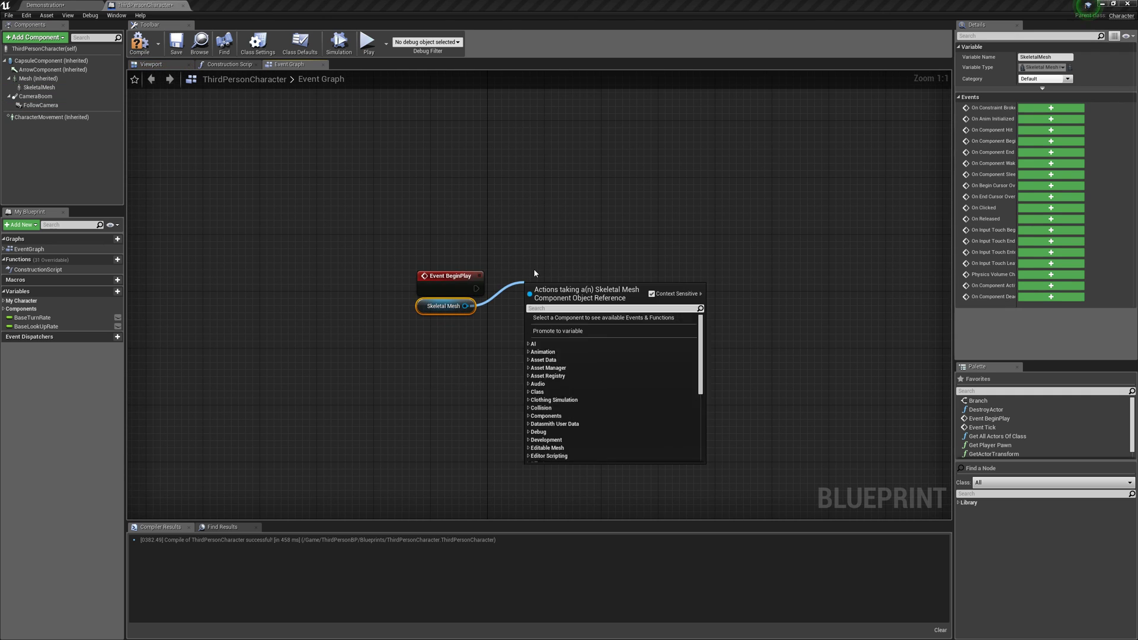
text(set master)
key(Return)
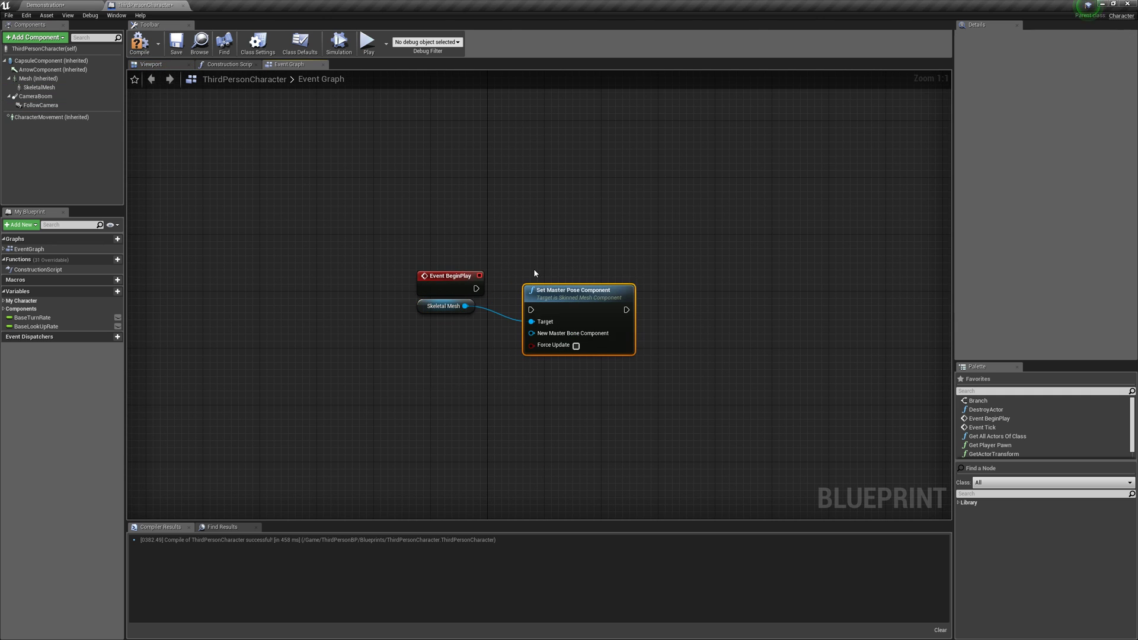
drag(531, 296, 472, 290)
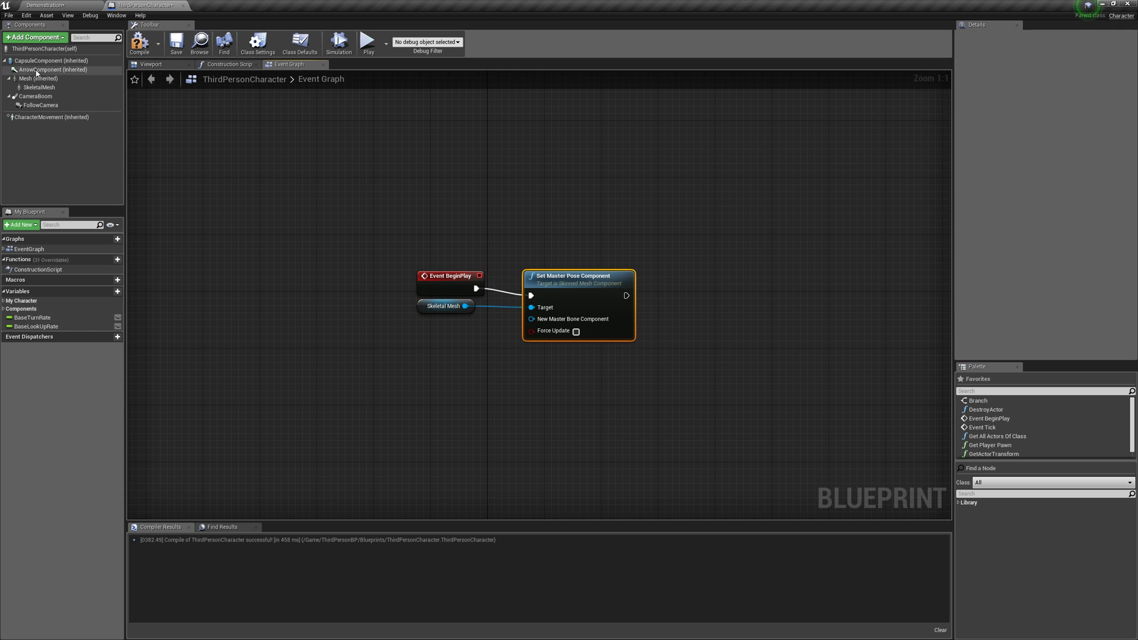
drag(38, 78, 477, 328)
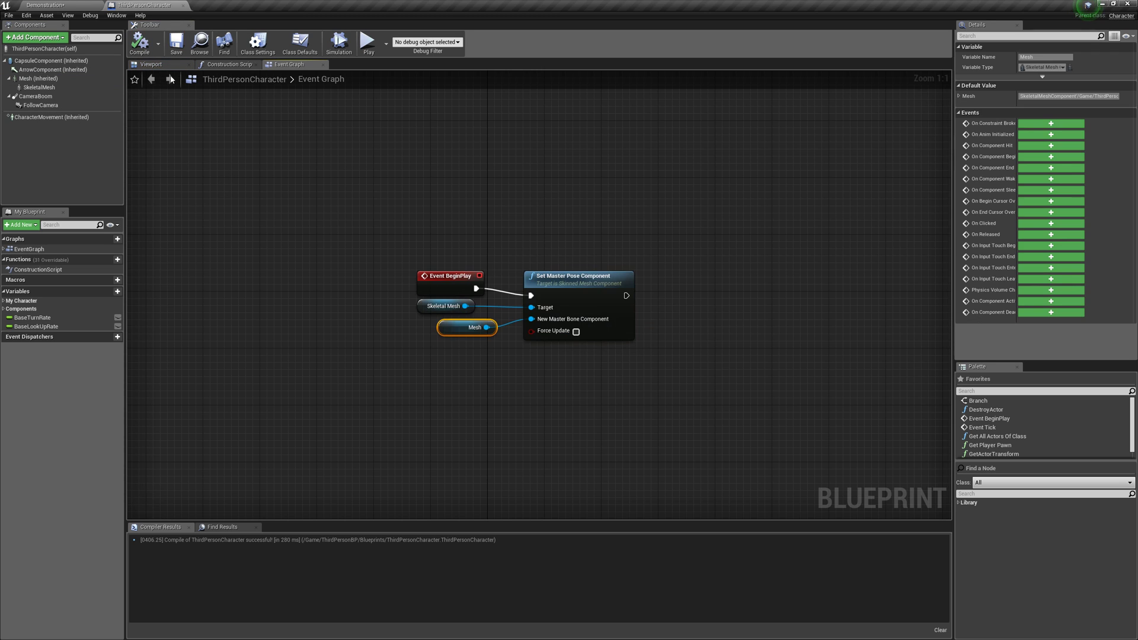
Step: Examine how the armor fits the military body mesh in the blueprint's 3D preview
click(152, 64)
scroll(484, 214, up, 5)
scroll(484, 215, down, 6)
click(554, 285)
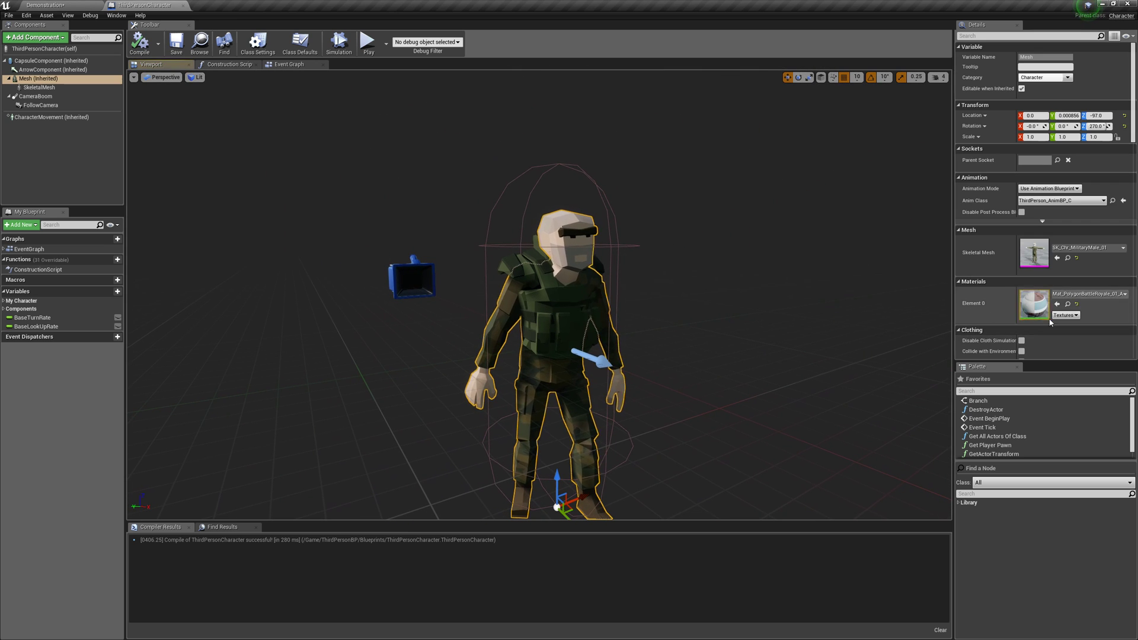
click(576, 314)
scroll(580, 315, up, 5)
scroll(581, 314, down, 3)
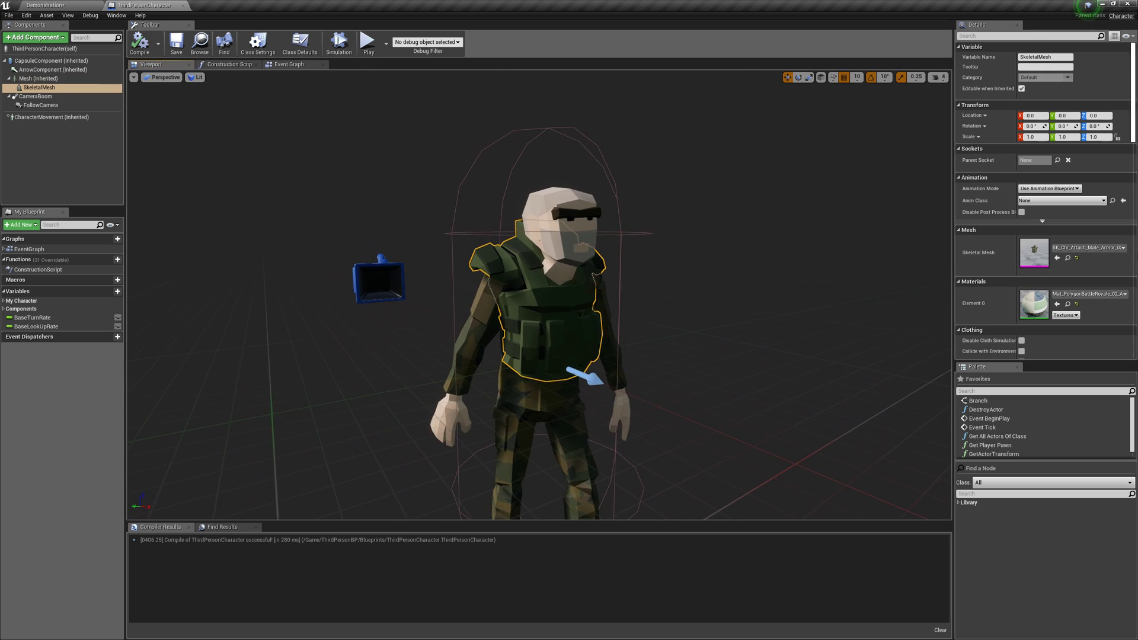
Step: Compile and save the ThirdPersonCharacter blueprint, then save all assets and the level
click(140, 43)
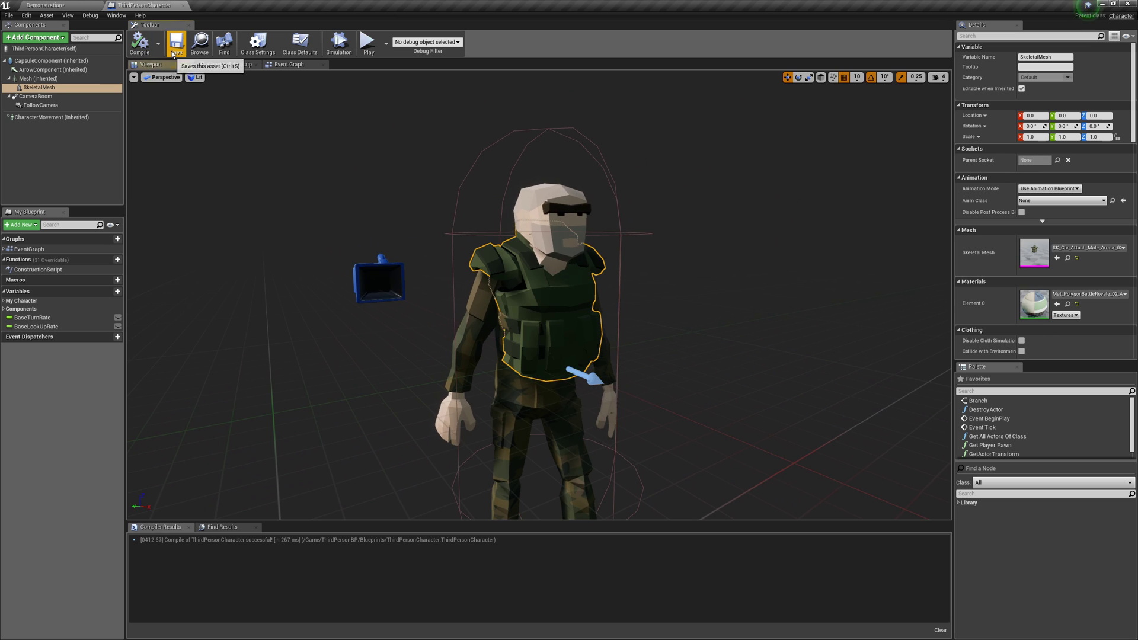
click(172, 47)
click(47, 5)
click(9, 14)
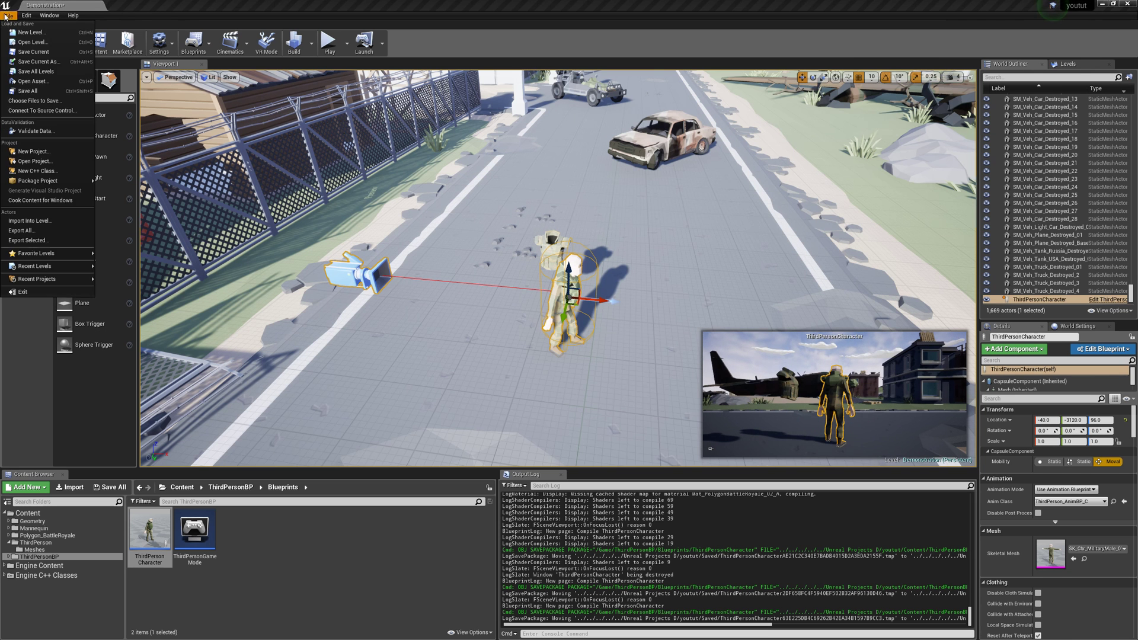
click(38, 92)
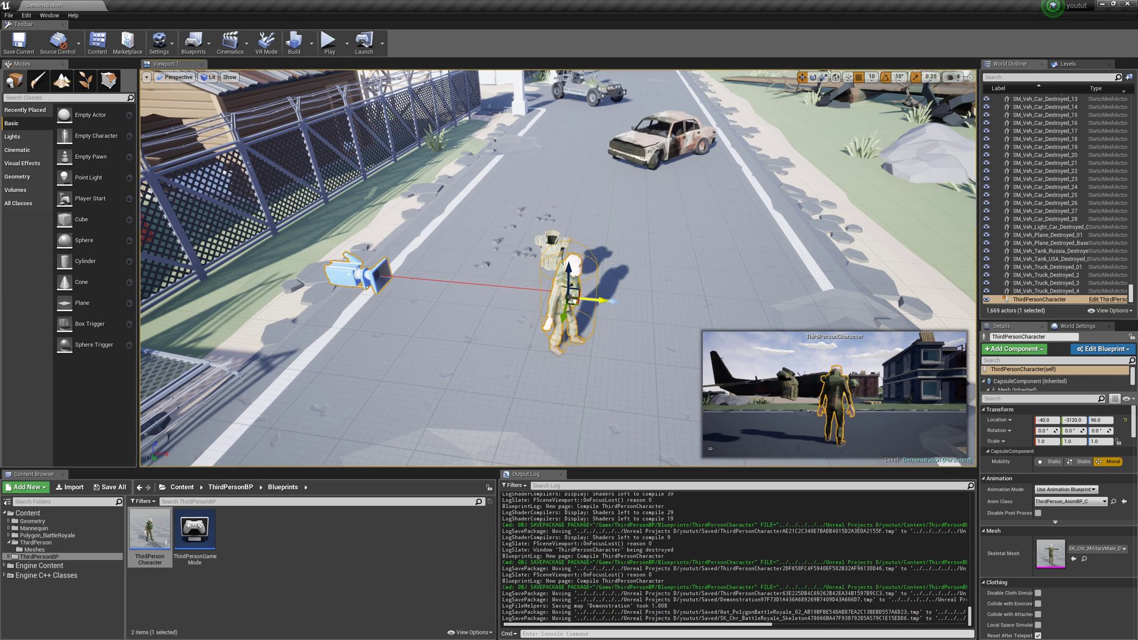
Step: Set the Auto Possess Player option of the ThirdPersonCharacter placed in the level so that the player controls it
click(574, 299)
drag(1134, 424, 1134, 622)
click(1057, 431)
click(1047, 443)
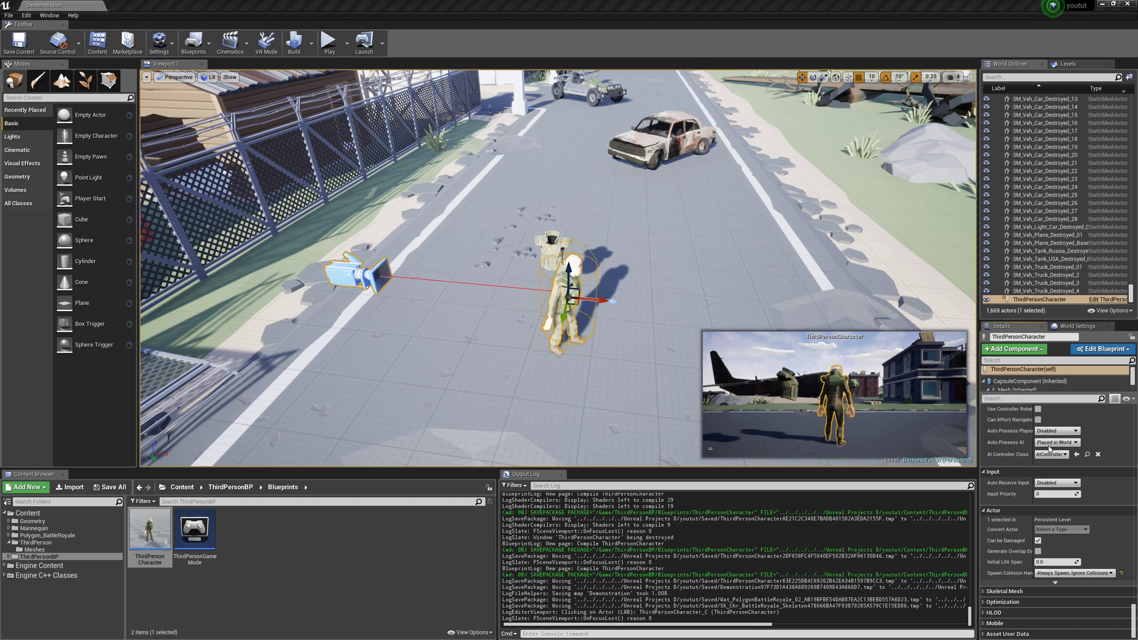
right_drag(338, 441, 355, 442)
Step: Play the level and run the character around in different directions to test the retargeted animations and armor
click(328, 44)
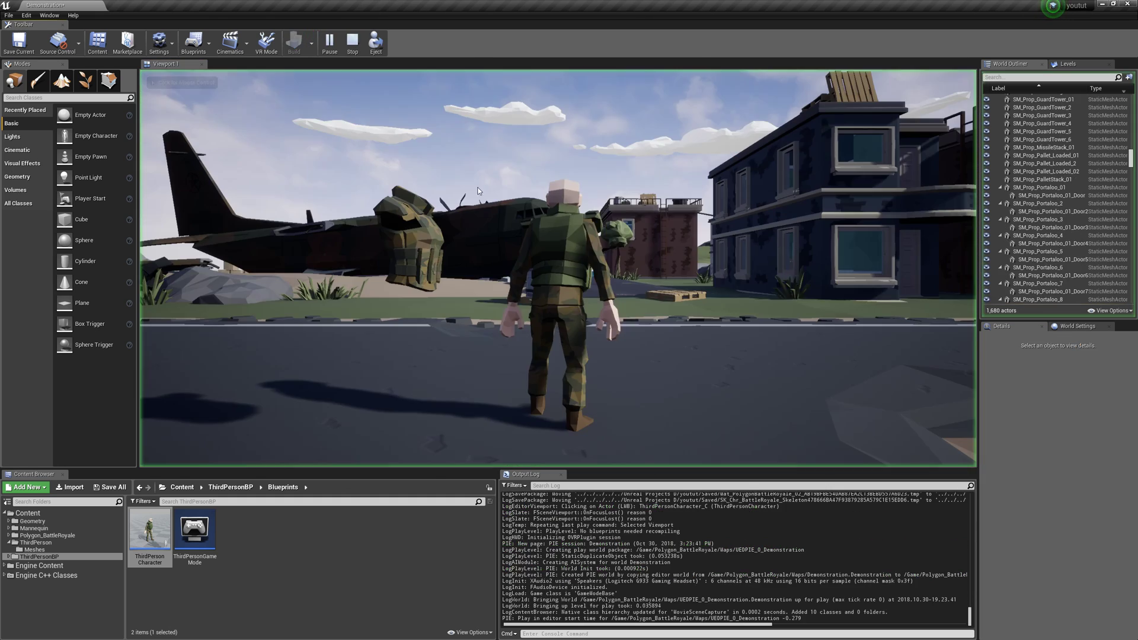
key(w)
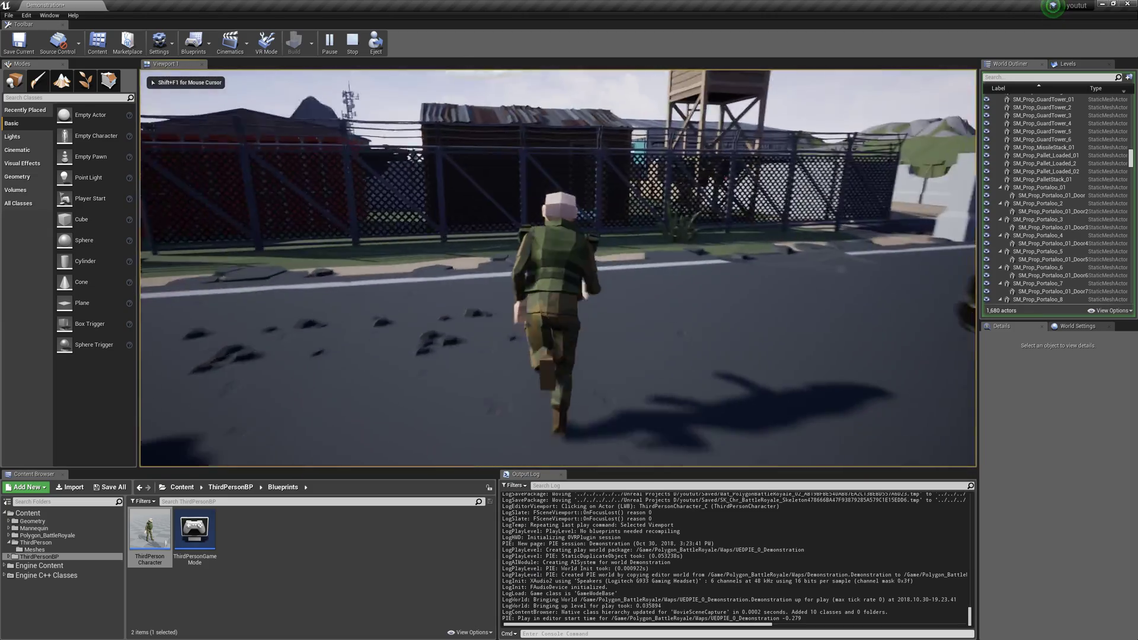
key(s)
key(d)
key(s)
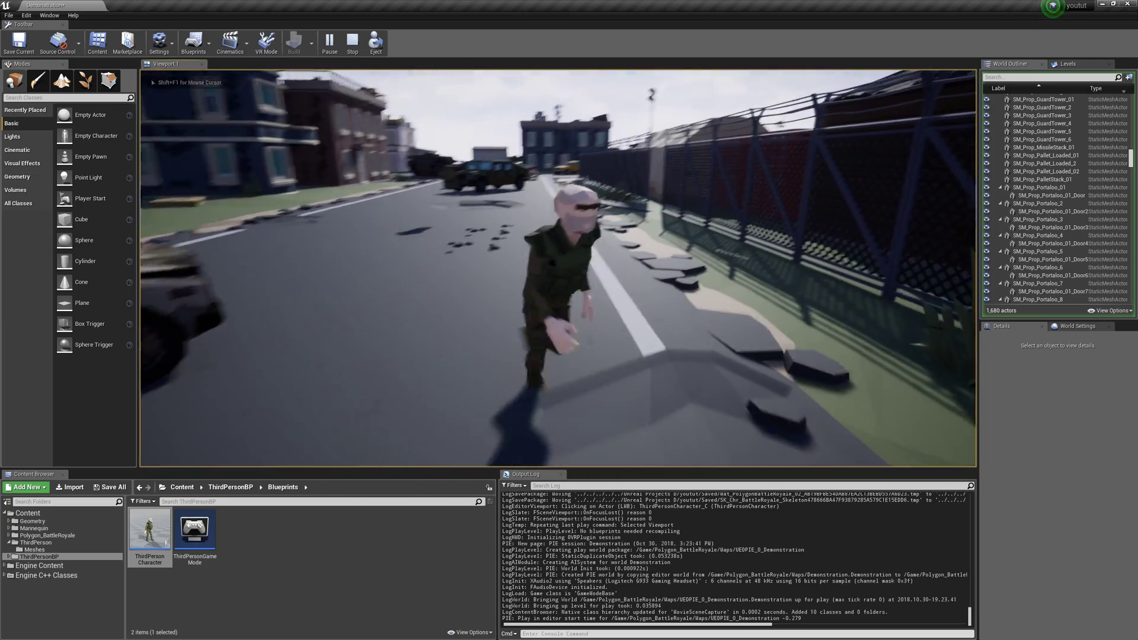
key(w)
key(d)
key(s)
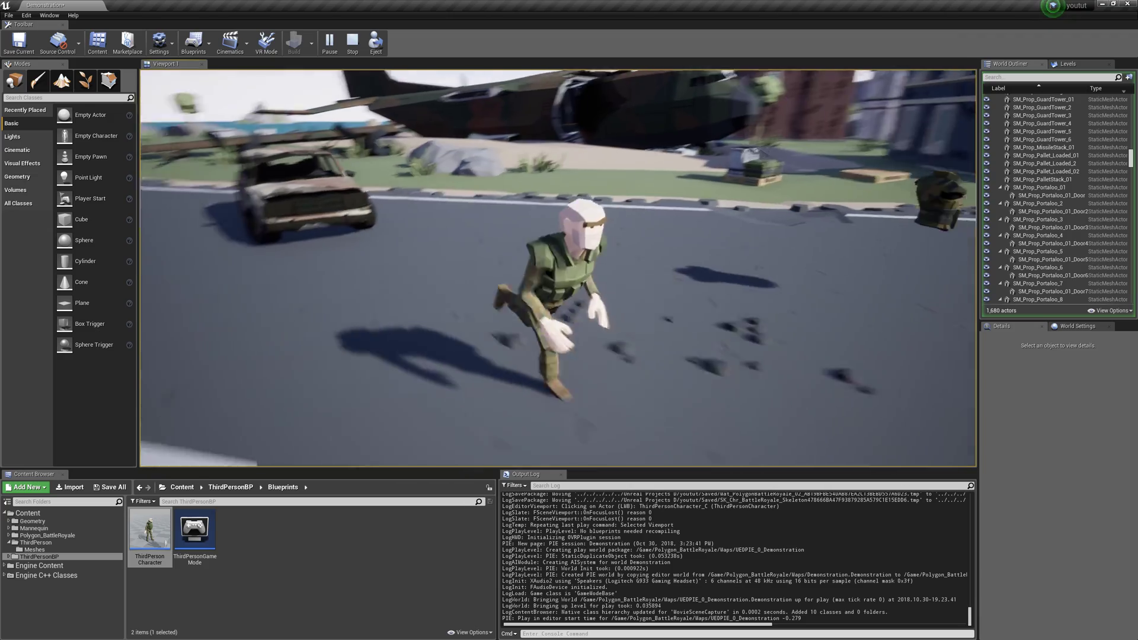
key(a)
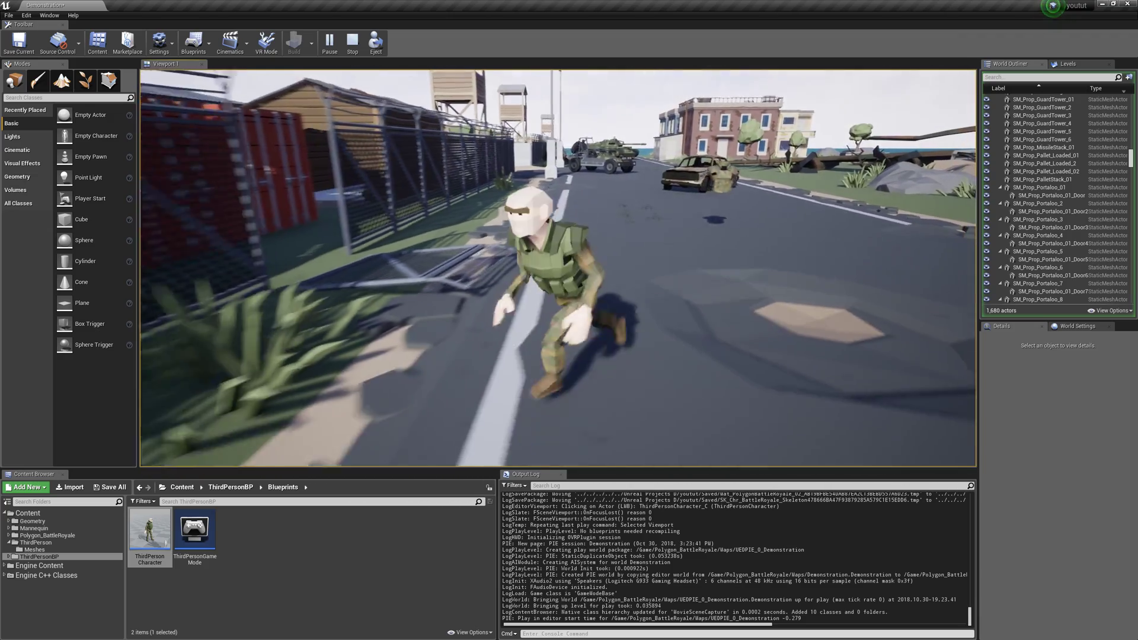